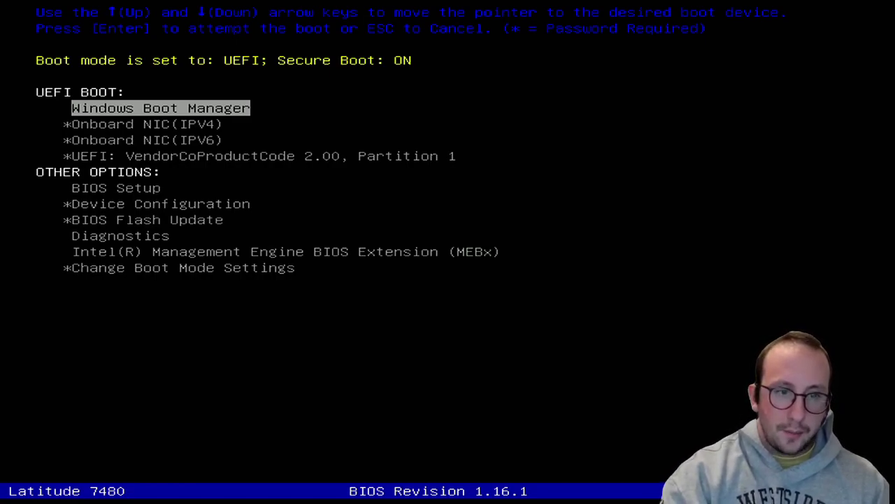
Boot from the UEFI VendorCoProductCode 2.00, Partition 1 entry in the Boot Menu
key("Down")
key("Up")
key("Down")
key("Down")
key("Down")
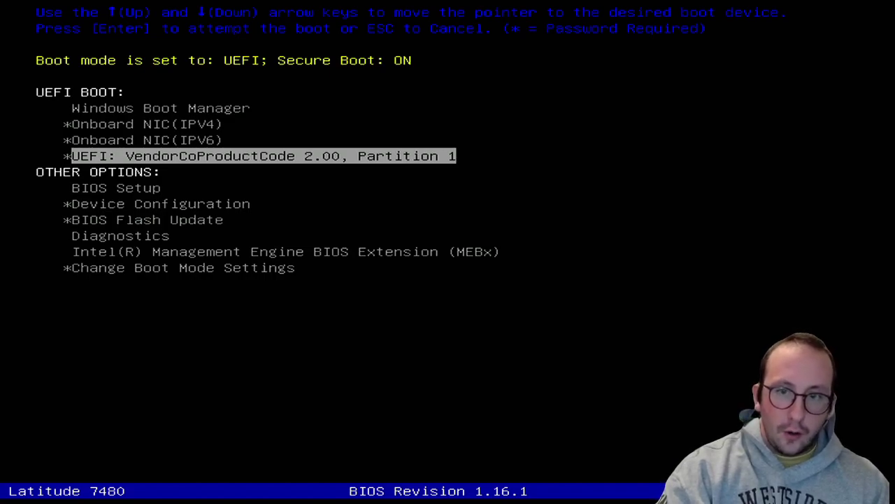
key("Up")
key("Down")
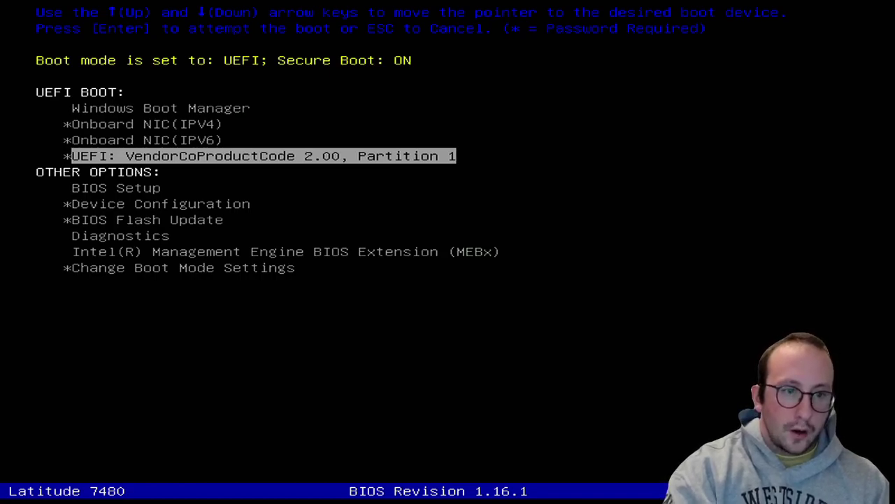
key("Return")
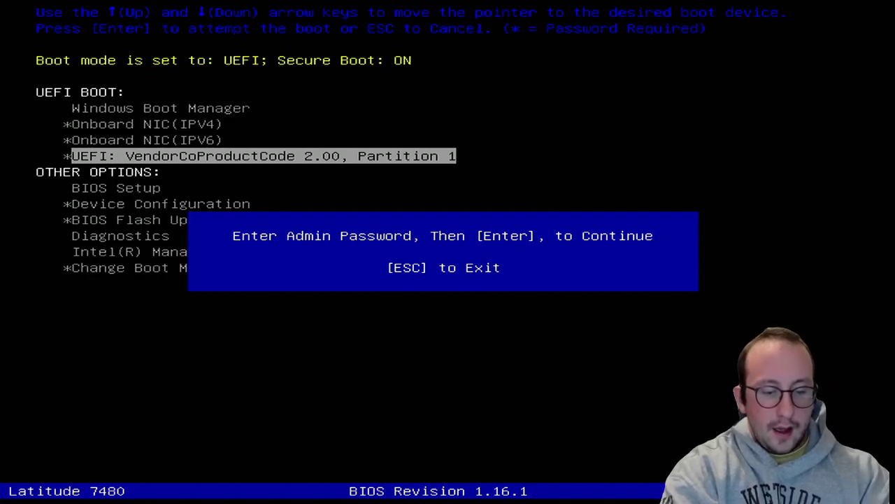
Submit the BIOS admin password so Windows Server Setup loads
key("Return")
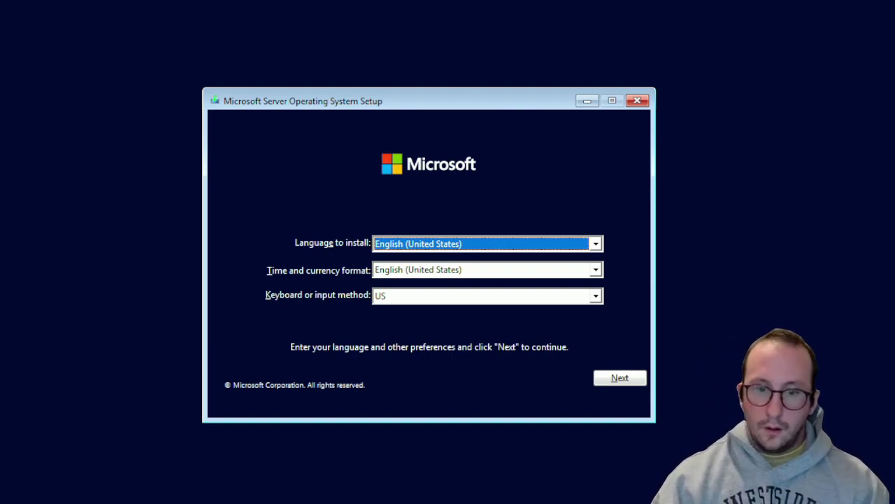
Keep English (United States) defaults and install Windows Server 2022 Standard Evaluation (Desktop Experience)
left_click(611, 379)
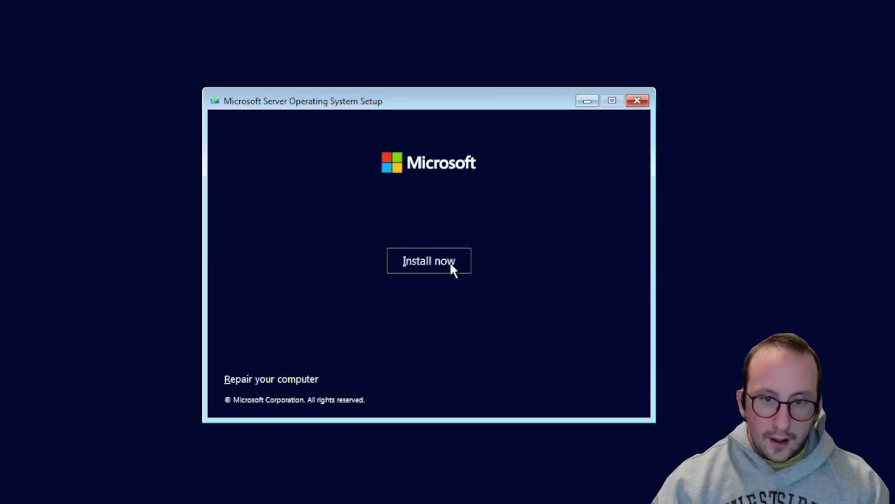
left_click(451, 269)
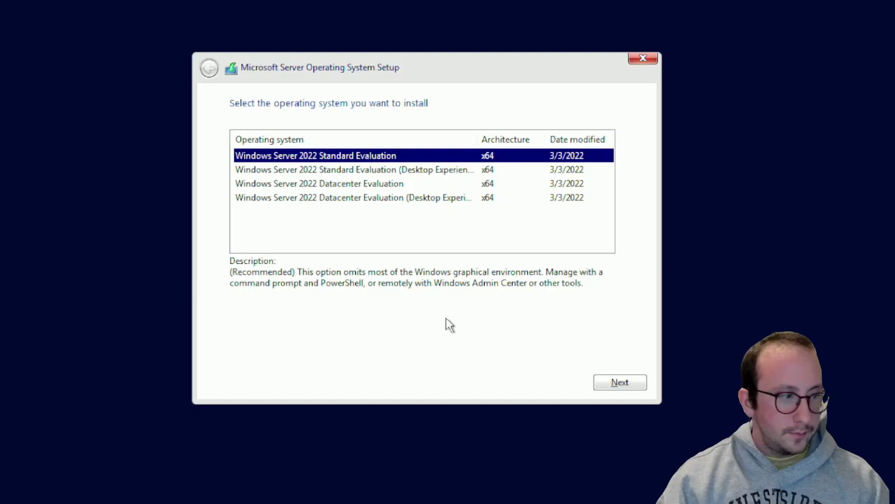
left_click(398, 172)
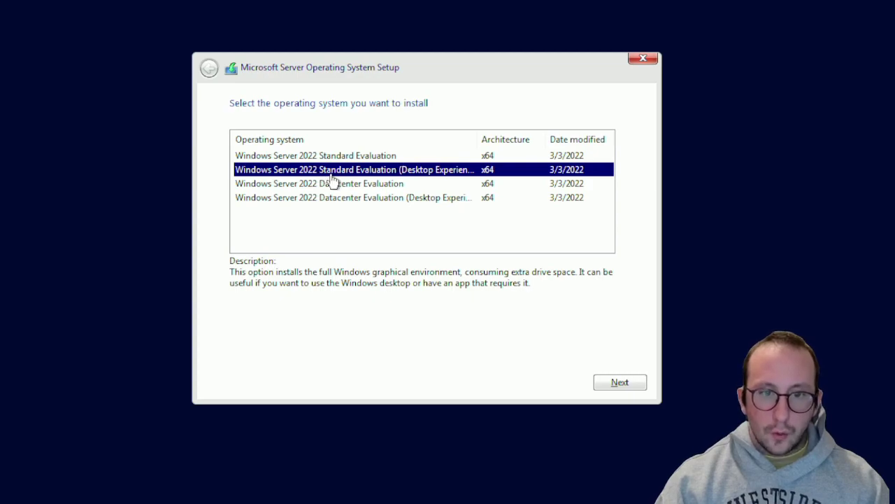
left_click(621, 386)
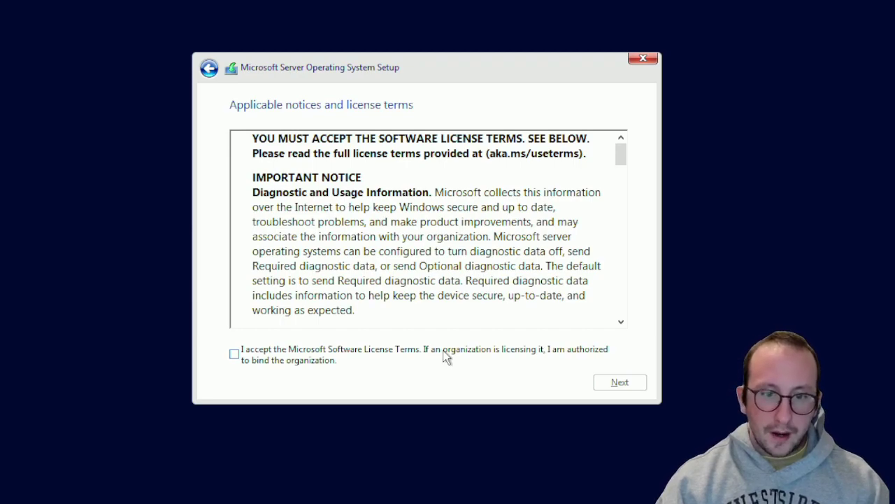
Accept the license terms and choose a Custom install of the operating system only
left_click(446, 356)
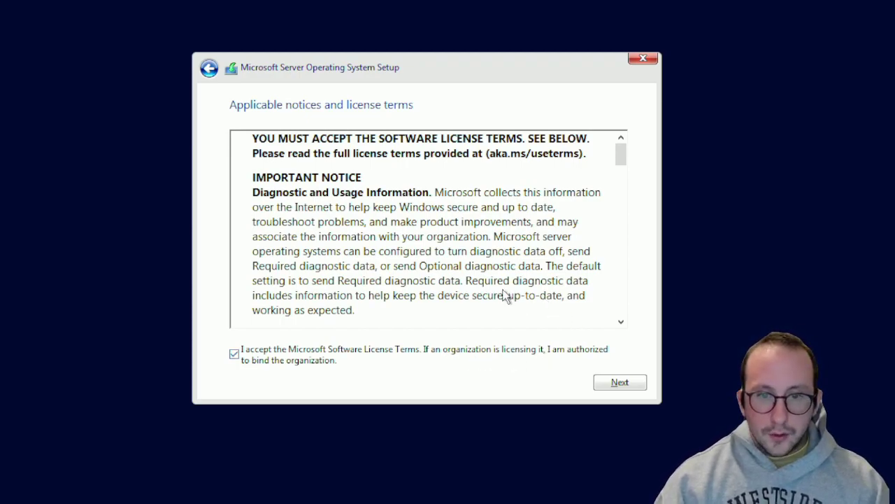
left_click(617, 385)
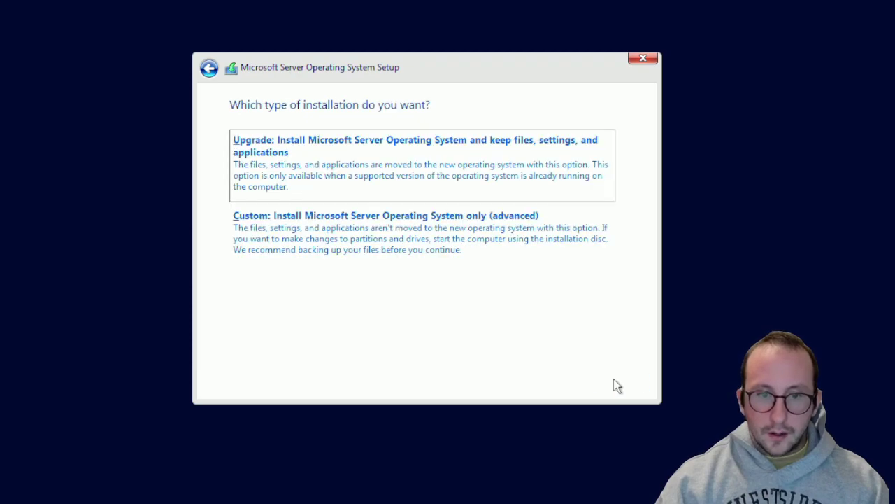
left_click(400, 256)
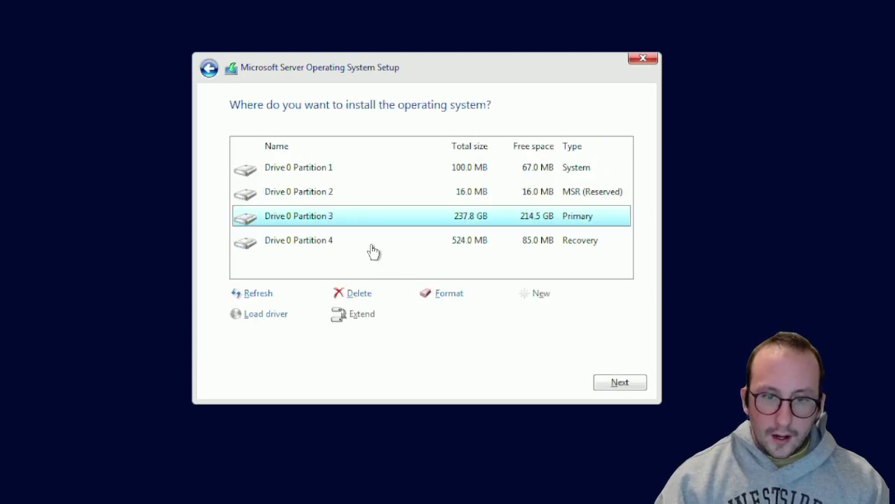
Delete Drive 0 Partitions 4, 3, 2 and 1, leaving only unallocated space
left_click(371, 248)
left_click(362, 294)
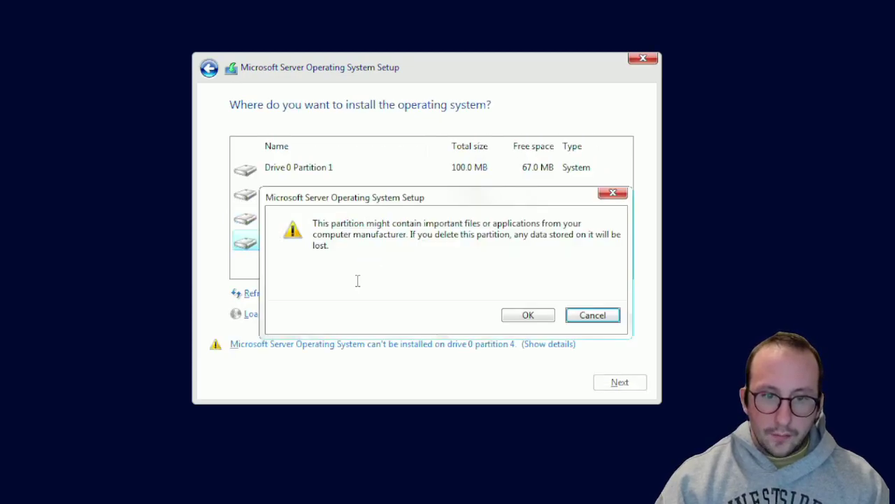
left_click(528, 315)
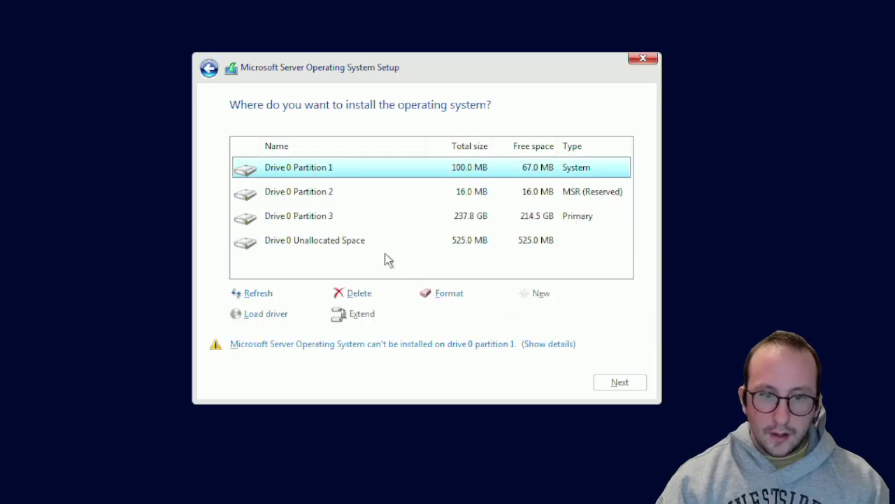
left_click(356, 224)
left_click(371, 297)
left_click(521, 314)
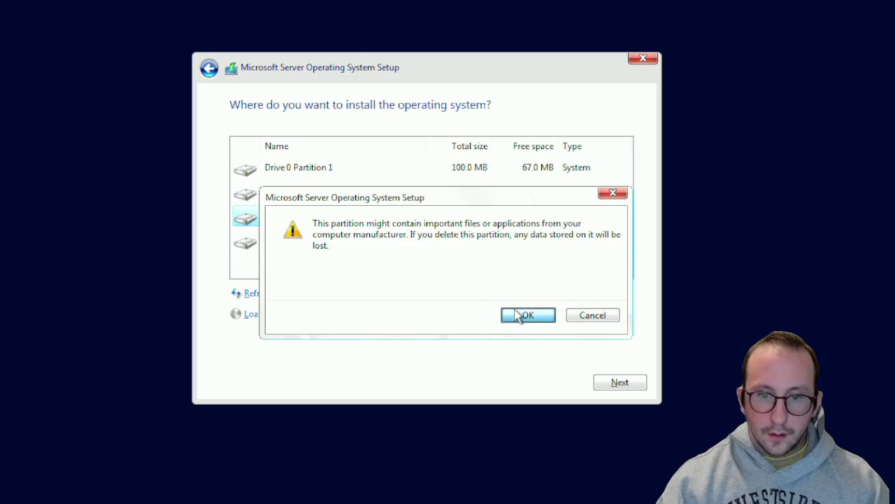
left_click(343, 204)
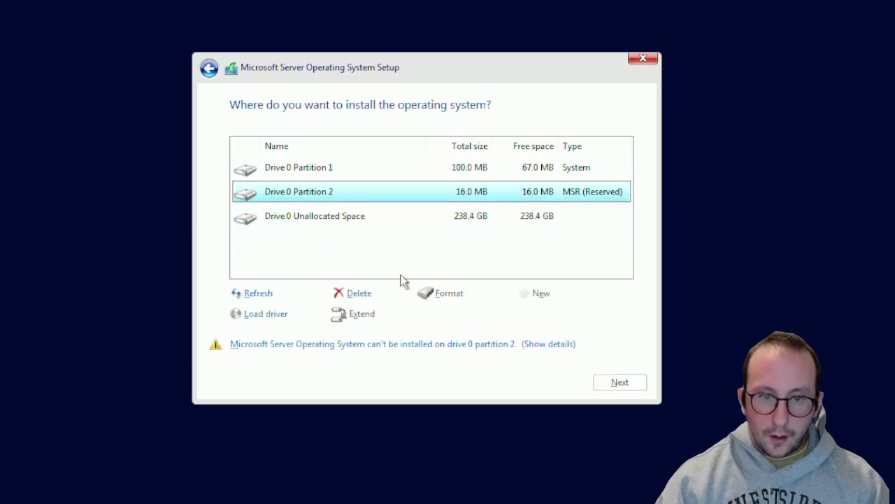
left_click(371, 296)
left_click(515, 315)
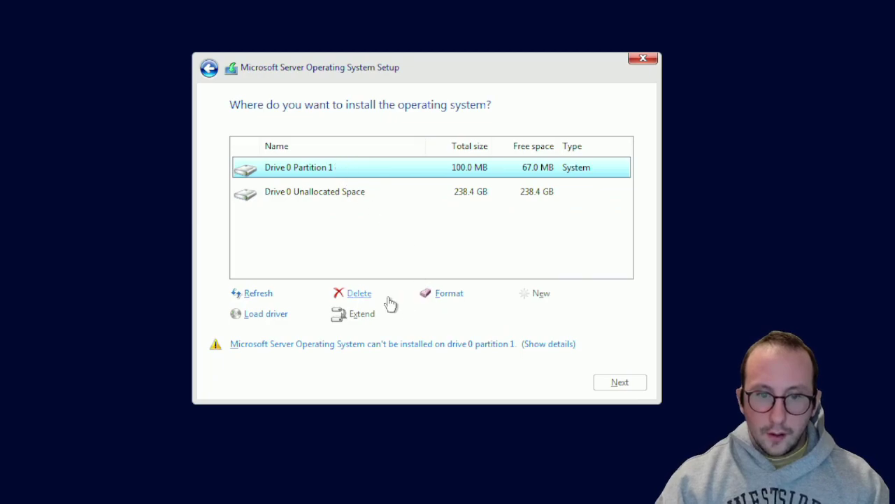
left_click(371, 297)
left_click(525, 314)
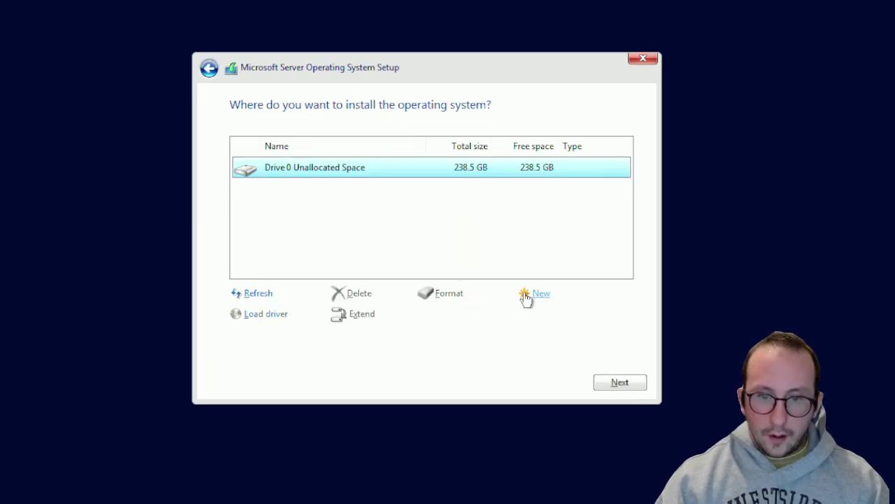
Create a new 244198 MB partition, accept extra system partitions, and install onto Partition 3
left_click(529, 297)
left_click(563, 315)
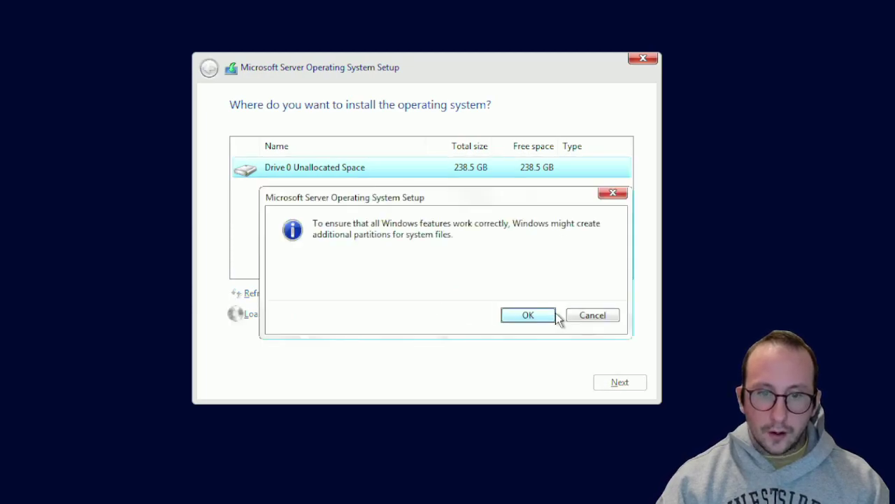
left_click(544, 318)
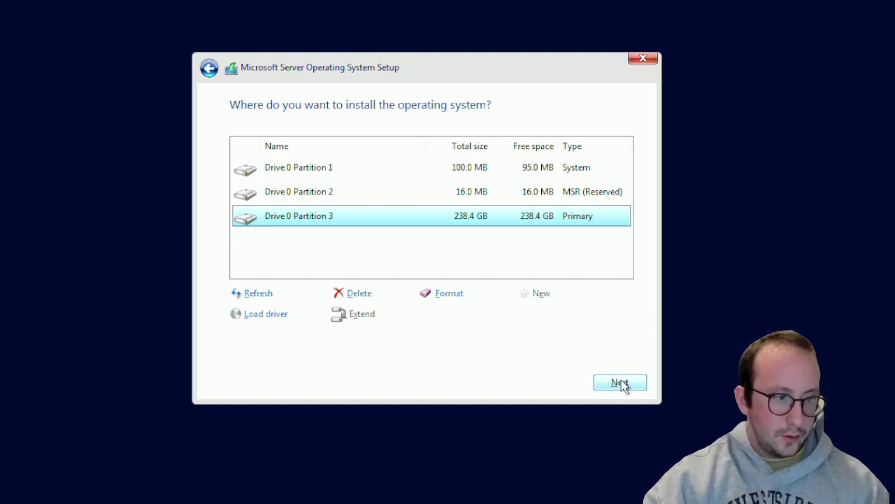
left_click(620, 383)
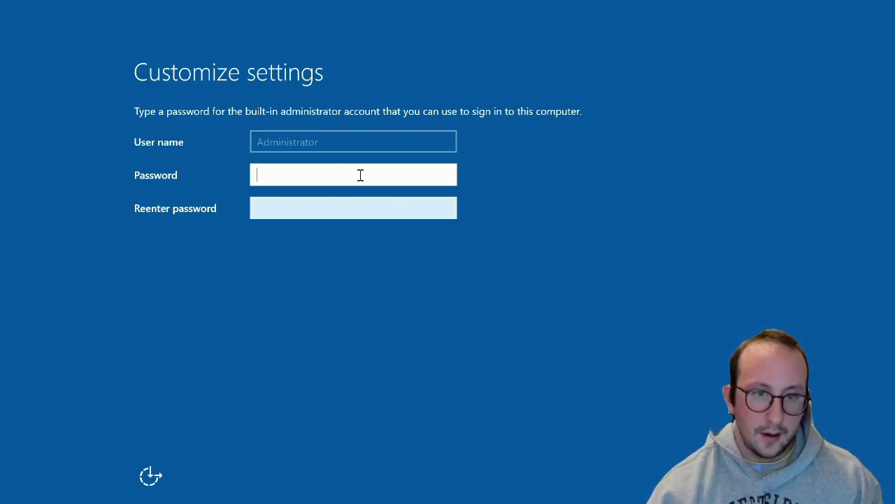
Enter the Administrator password in both password fields and finish Customize settings
type("Pass")
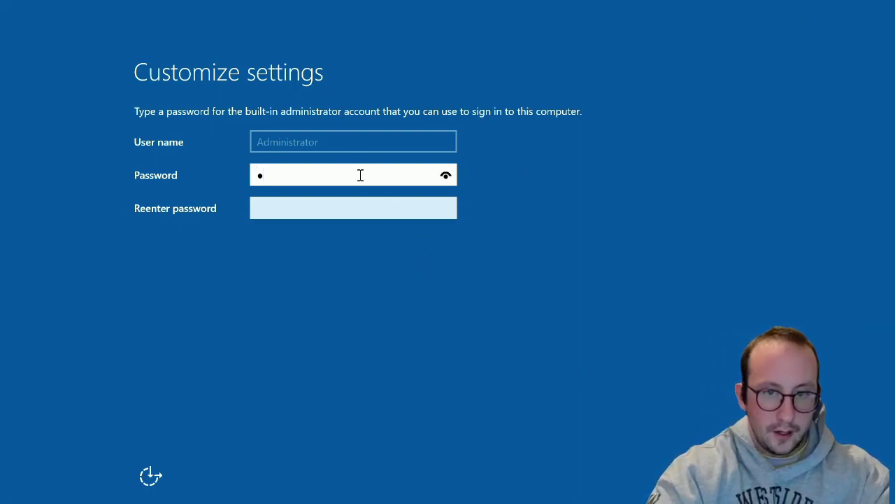
type("word123")
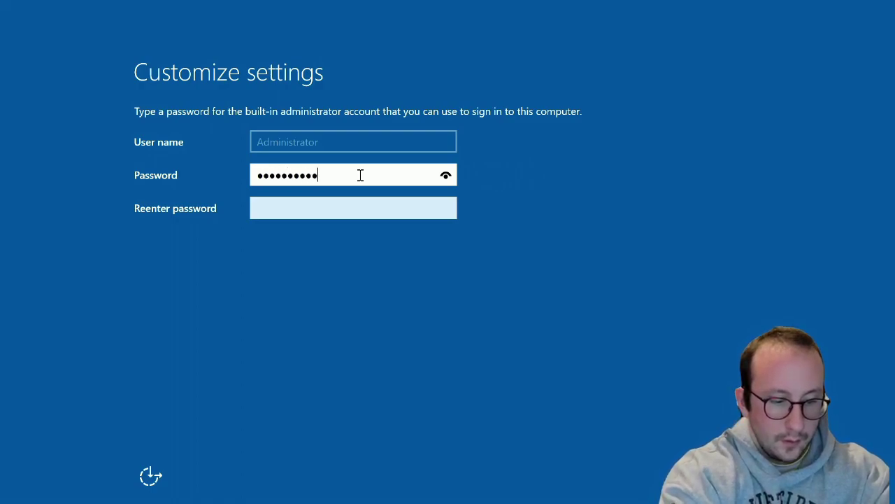
key("Tab")
type("Password123")
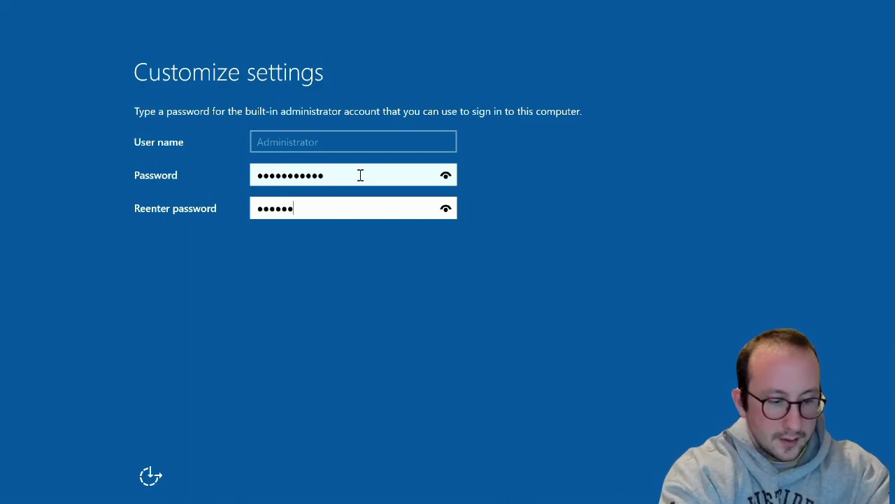
type("!")
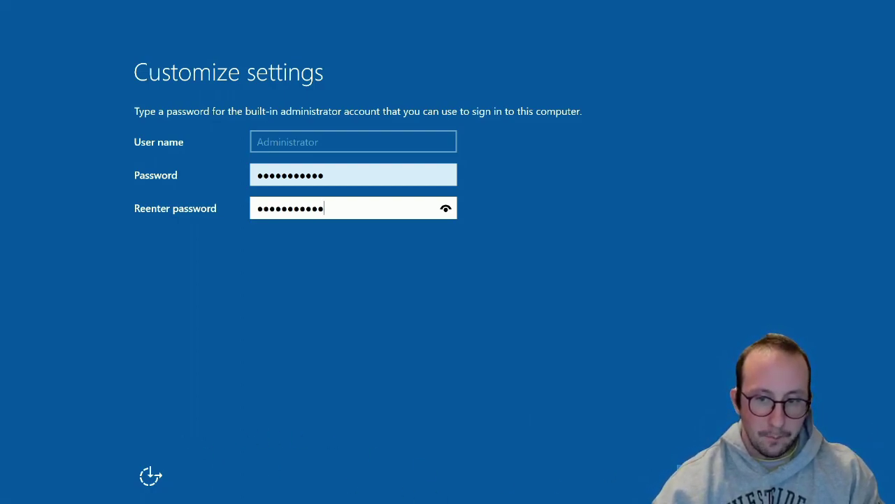
key("Return")
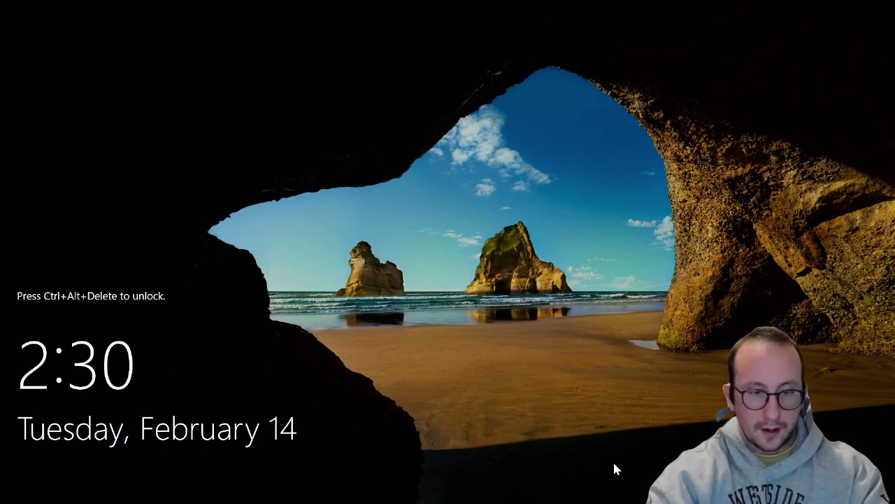
Unlock with Ctrl+Alt+Delete and sign in as Administrator using the account password
key("ctrl+alt+Delete")
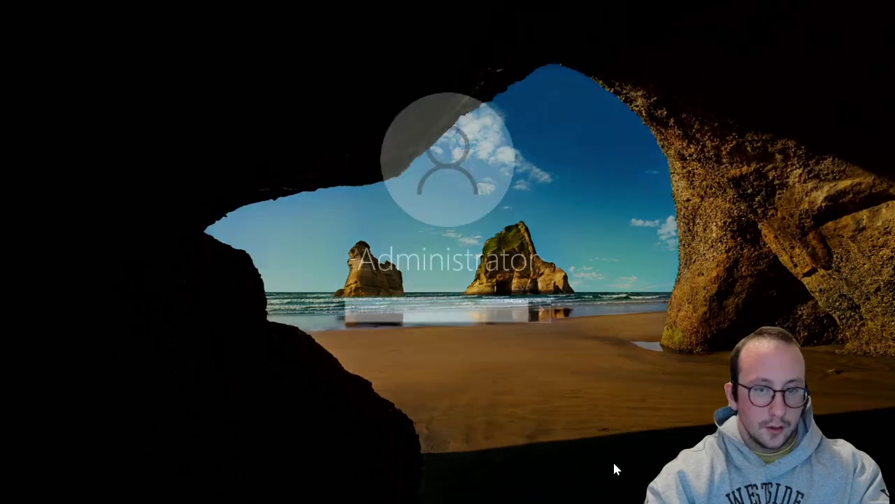
key("Caps_Lock")
type("P")
key("Caps_Lock")
type("assword123!")
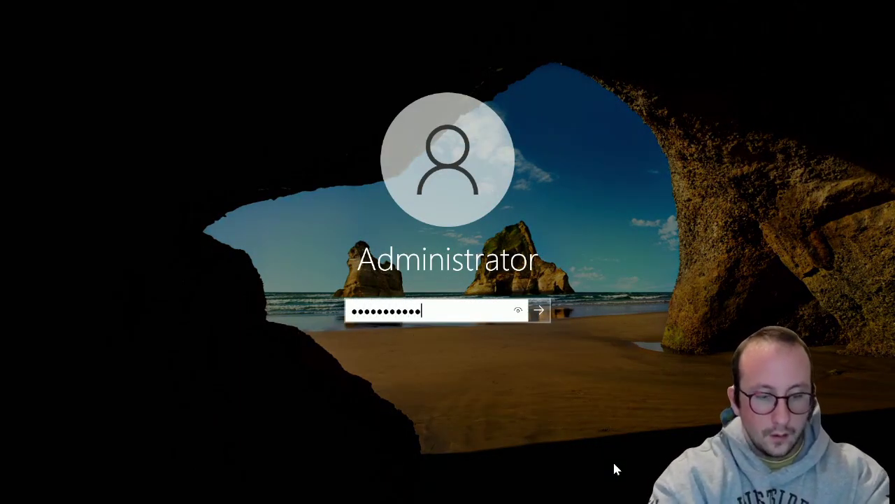
key("Return")
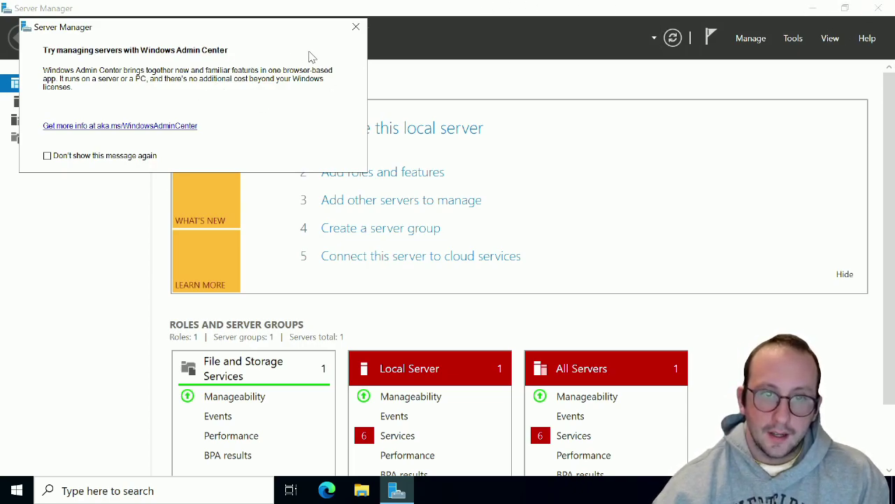
Close the Windows Admin Center popup and minimize Server Manager to show the desktop
left_click(357, 26)
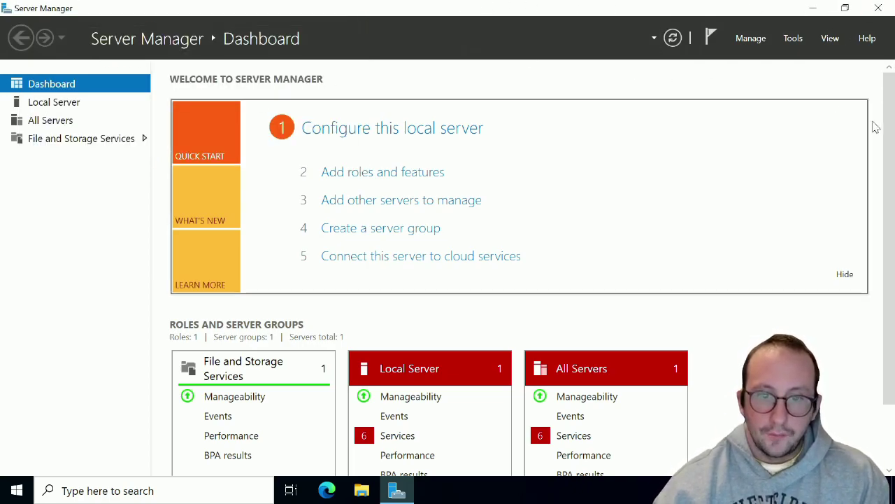
left_click(825, 10)
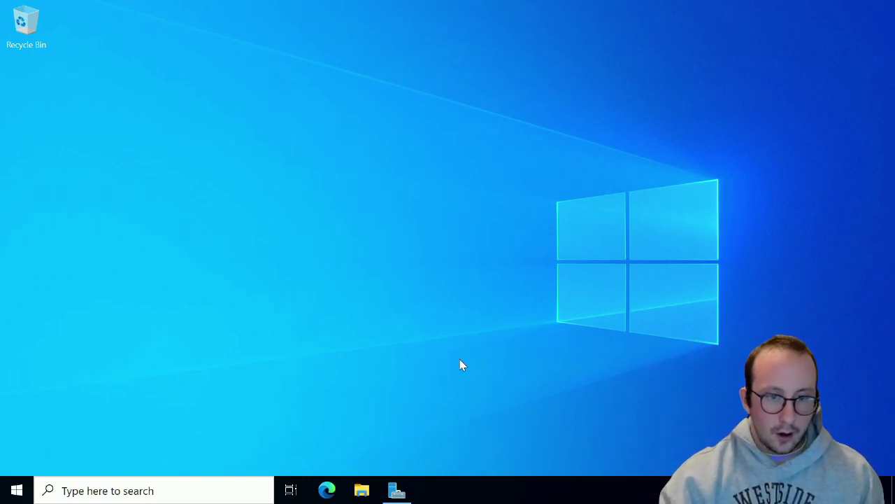
Browse to UUI (D:) > Drivers > Laptop-Wifi Driver and launch the Intel Wi-Fi driver package
left_click(361, 491)
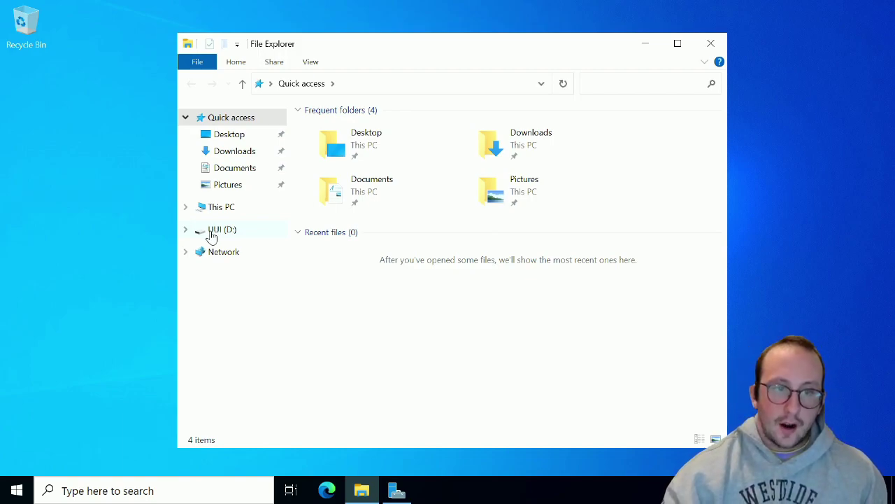
left_click(211, 236)
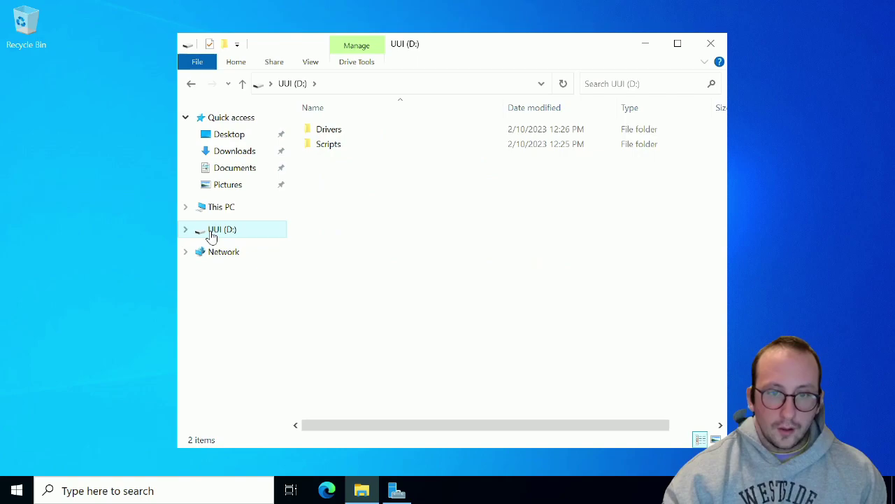
double_click(329, 133)
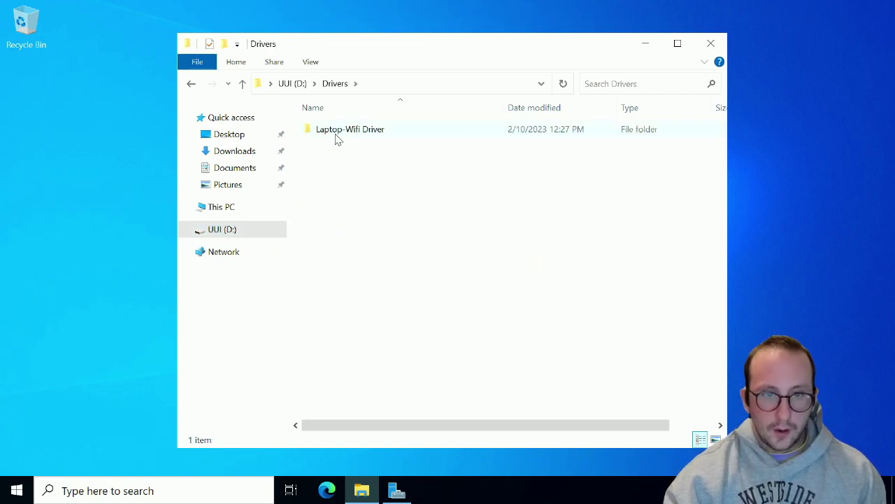
double_click(335, 136)
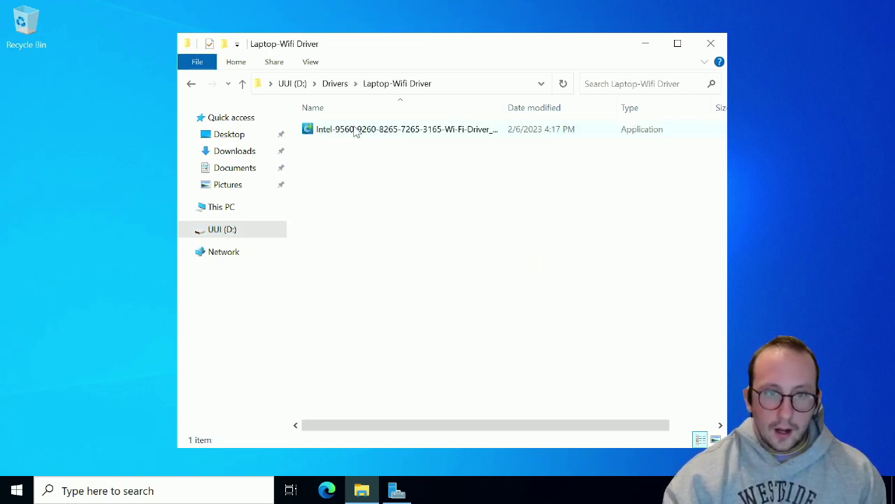
double_click(355, 131)
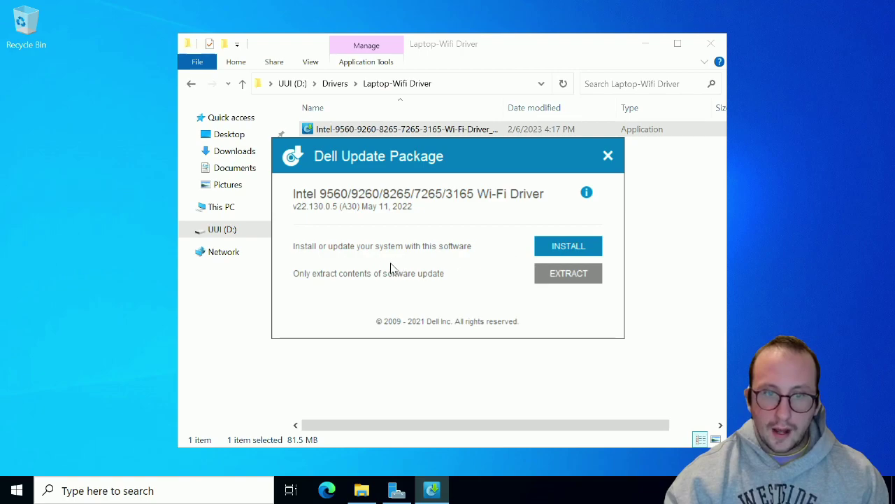
Run the Intel Wi-Fi driver install, agree to the license terms, and close the failure page
left_click(549, 246)
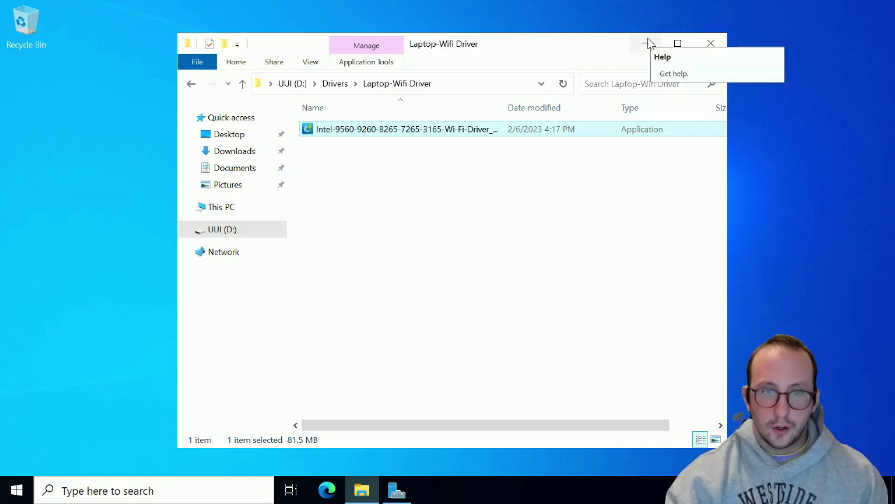
key("Return")
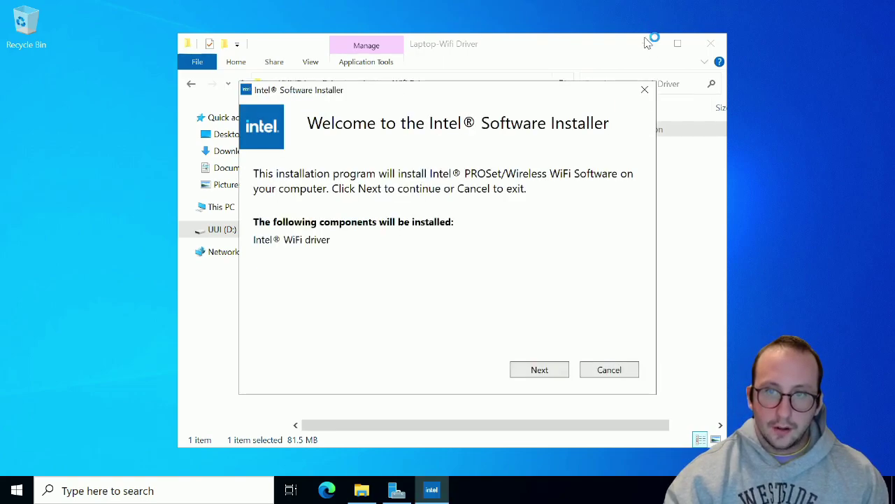
left_click(540, 371)
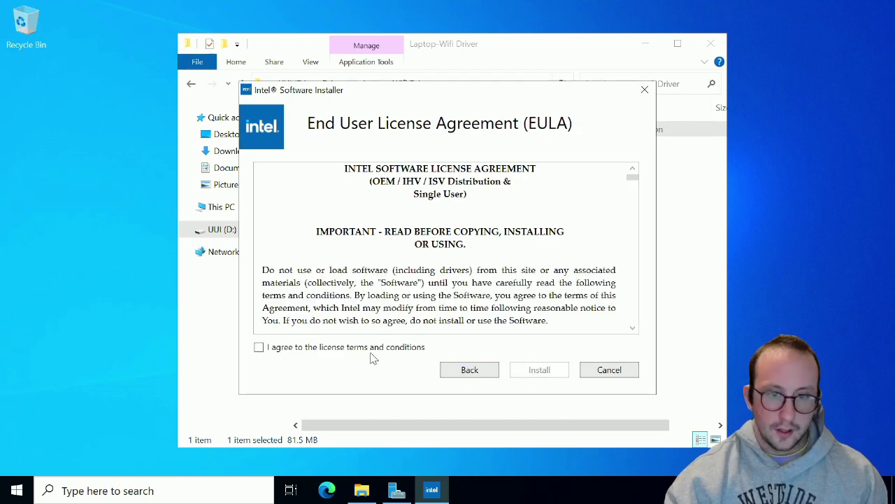
left_click(371, 349)
left_click(539, 367)
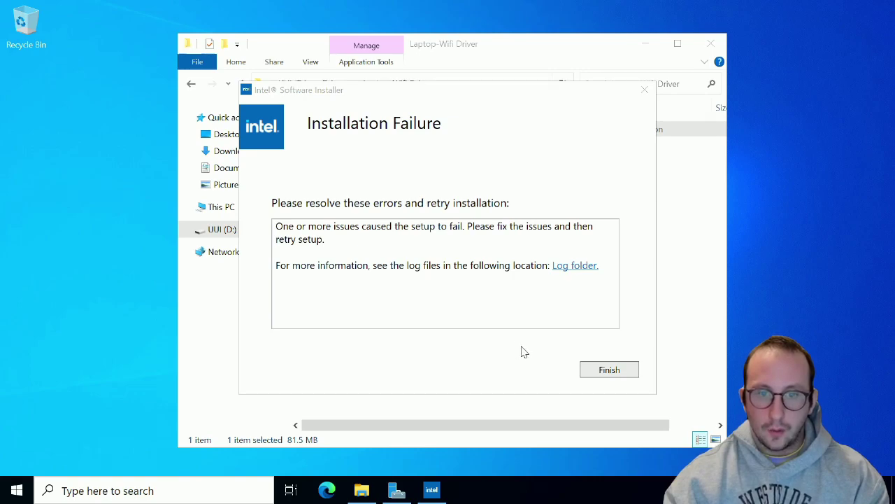
left_click(606, 374)
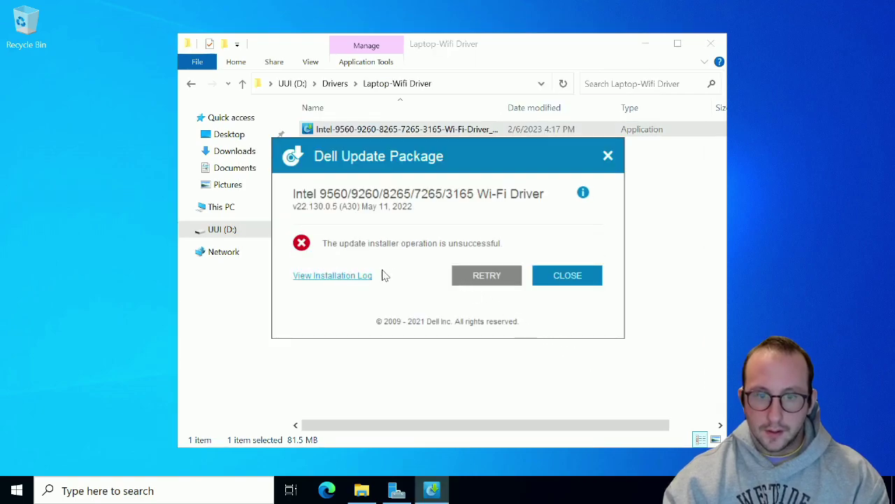
Close the failed driver installer, return to the Drivers folder, and dismiss a 'services' search
left_click(557, 280)
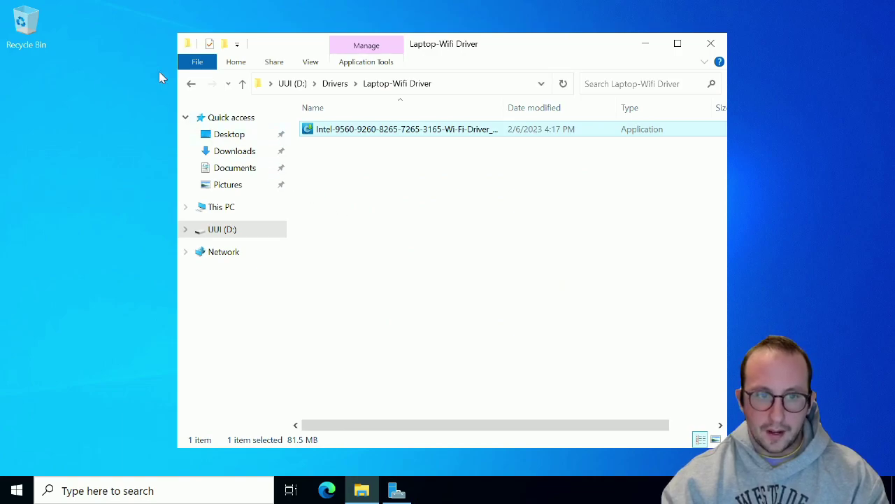
left_click(192, 87)
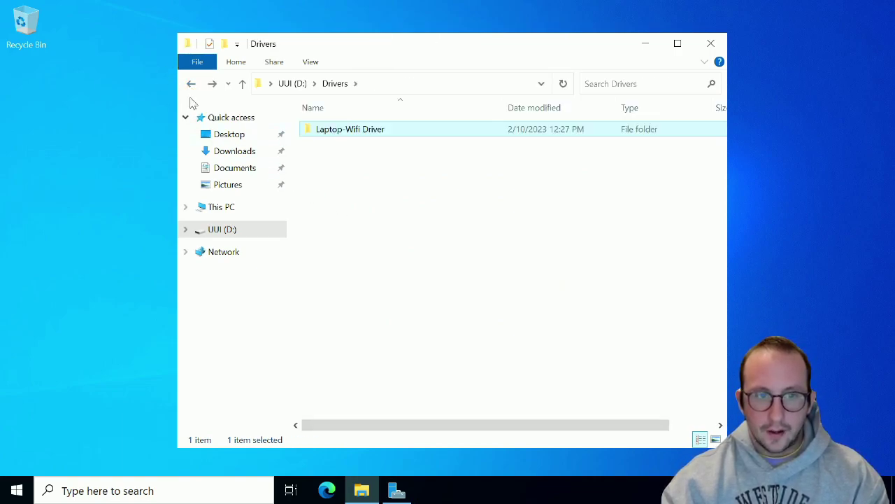
left_click(188, 492)
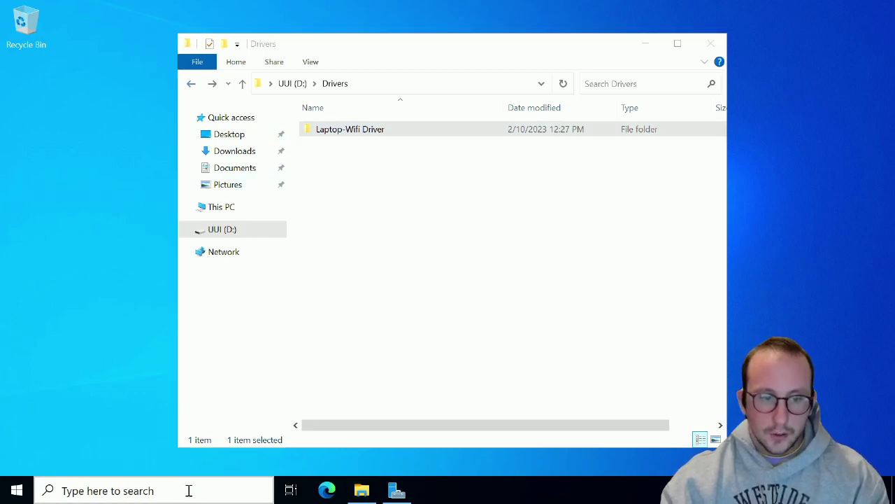
type("serv")
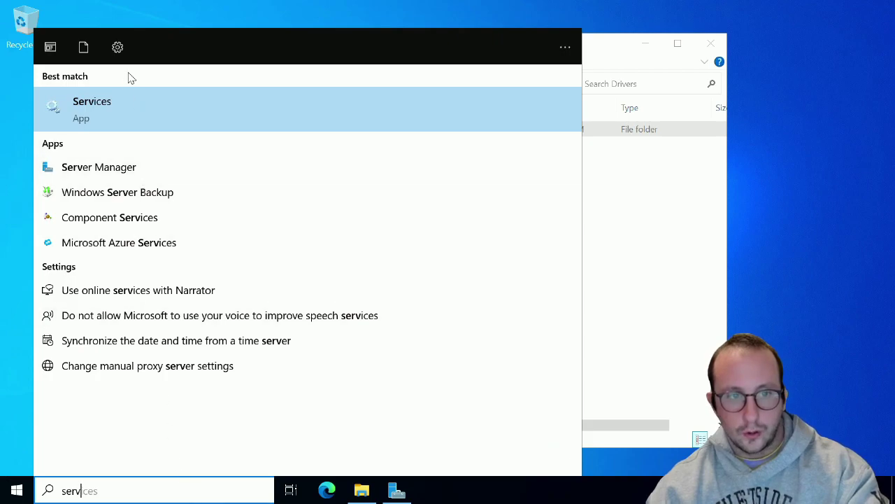
type("ices")
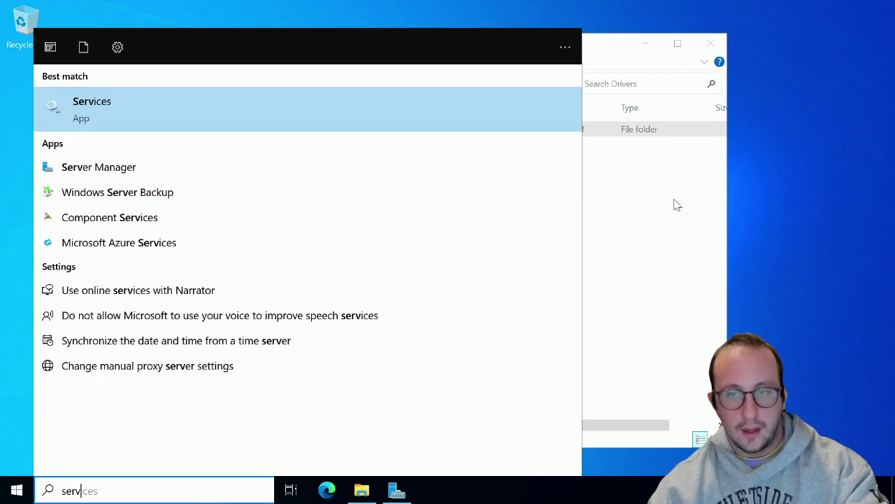
left_click(676, 203)
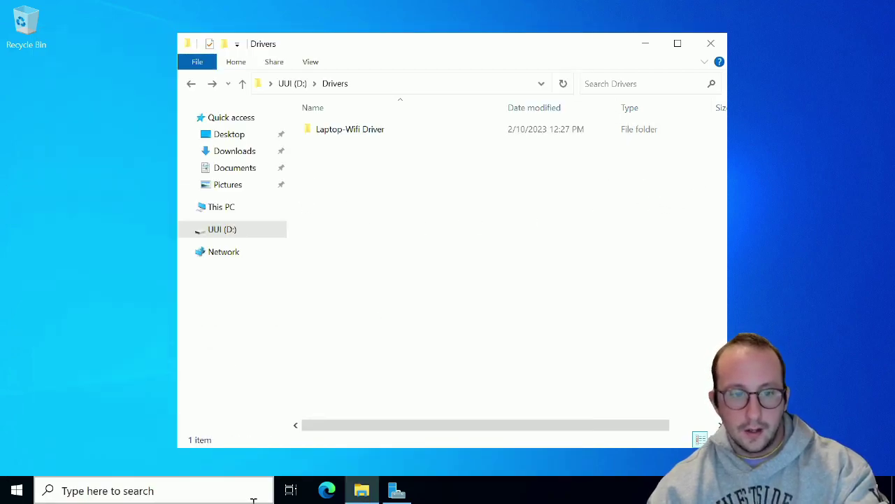
Search 'power' and run Windows PowerShell ISE as administrator
left_click(231, 491)
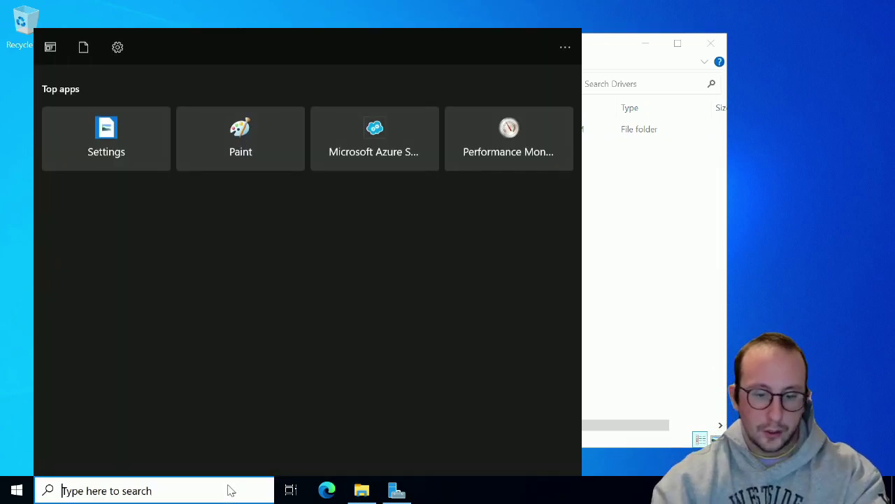
type("power")
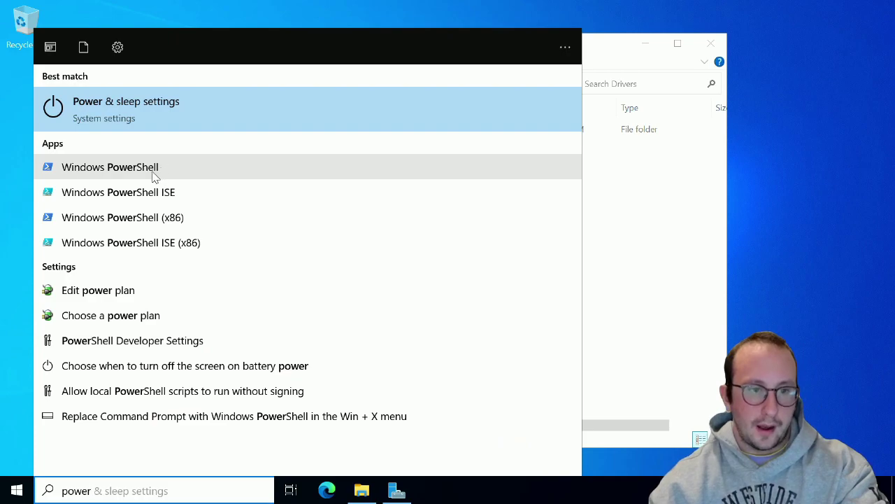
right_click(161, 194)
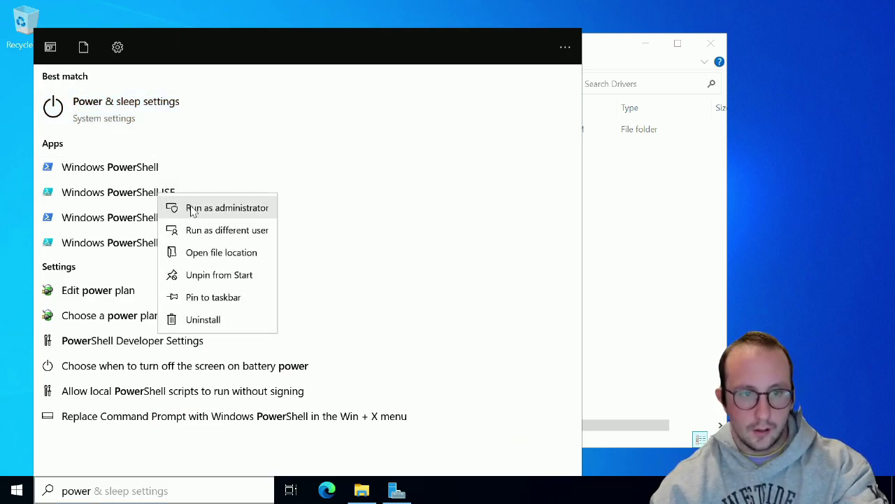
left_click(193, 208)
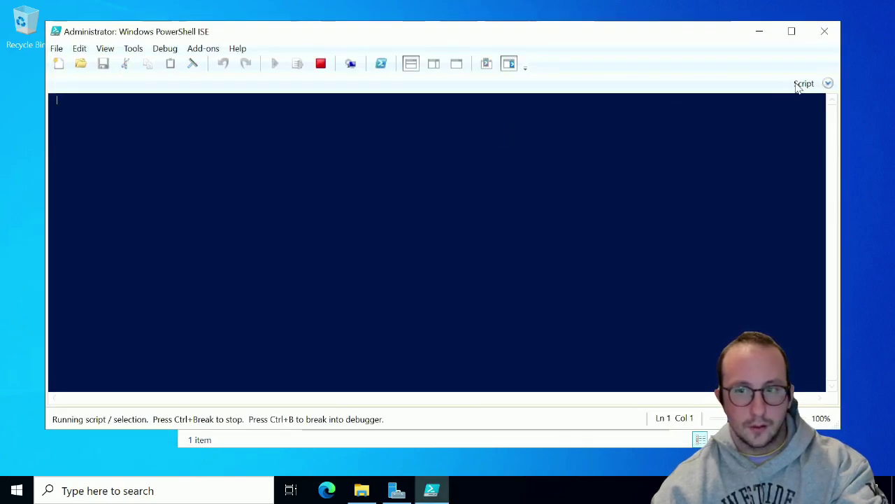
In the script pane, write Install-WindowsFeature -Name with empty quotes
left_click(829, 83)
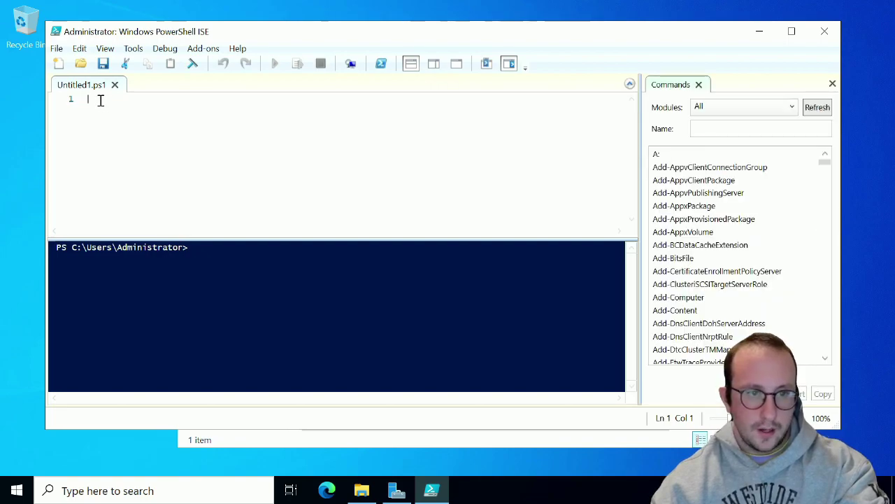
type("install-win")
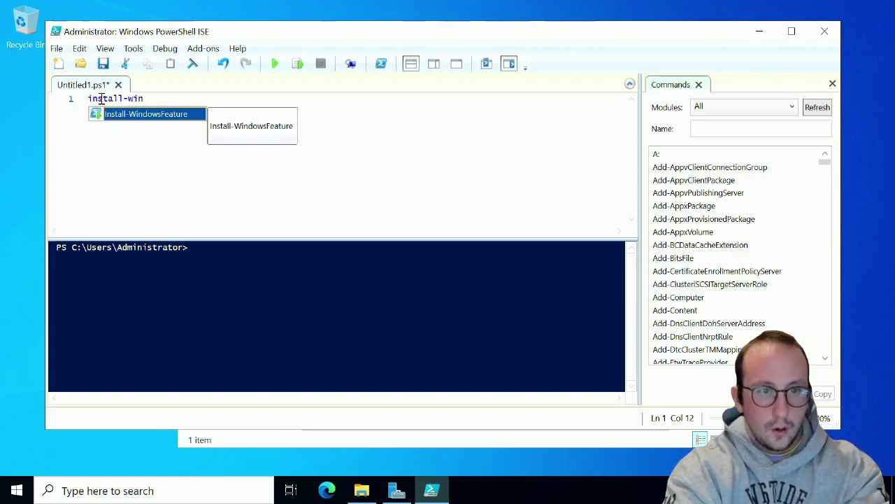
key("Tab")
type("-")
key("Tab")
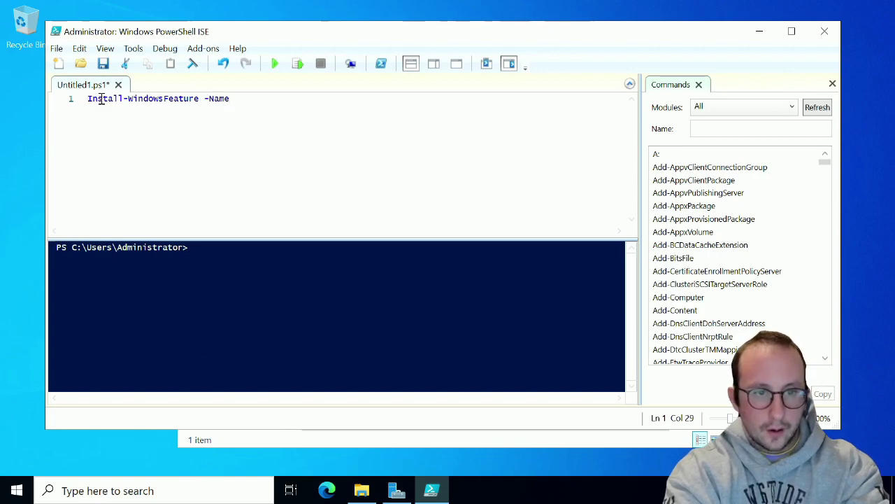
type("@@@")
type("\"\"")
List server features with get-windowsfeature, then fill in 'Wireless-Networking' as the feature name
left_click(263, 259)
type("get-O")
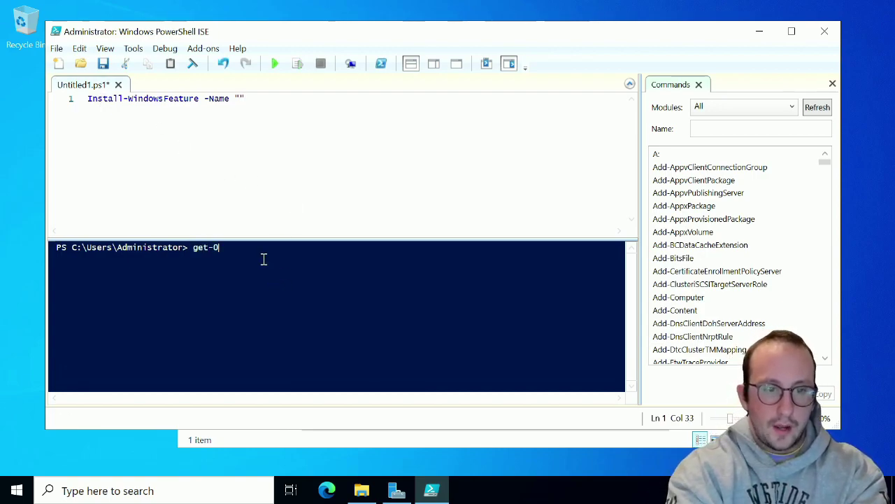
key("BackSpace")
type("windows")
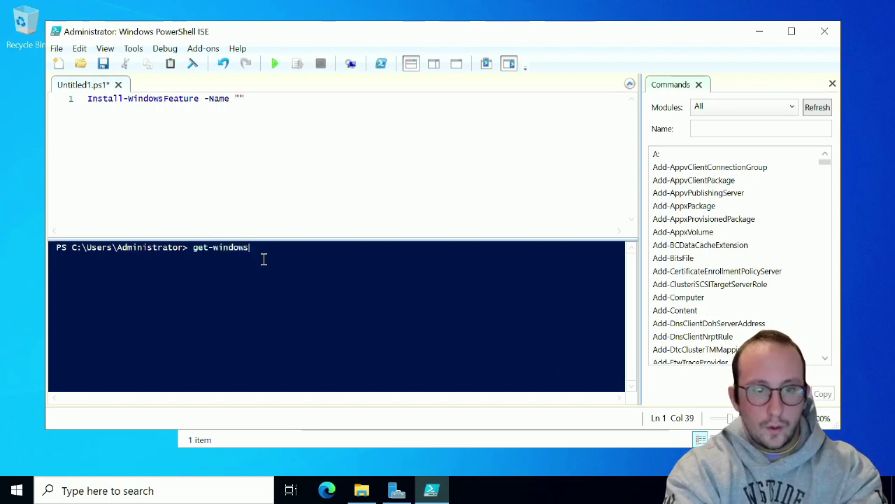
type("feature")
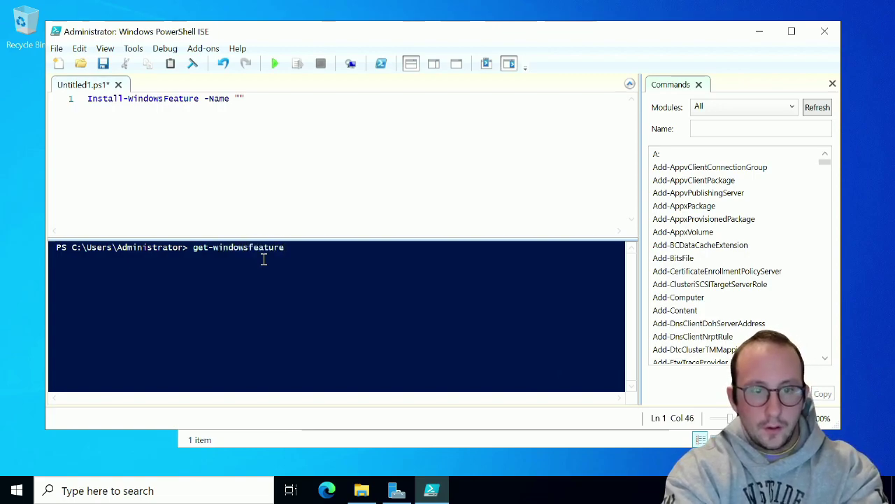
key("Return")
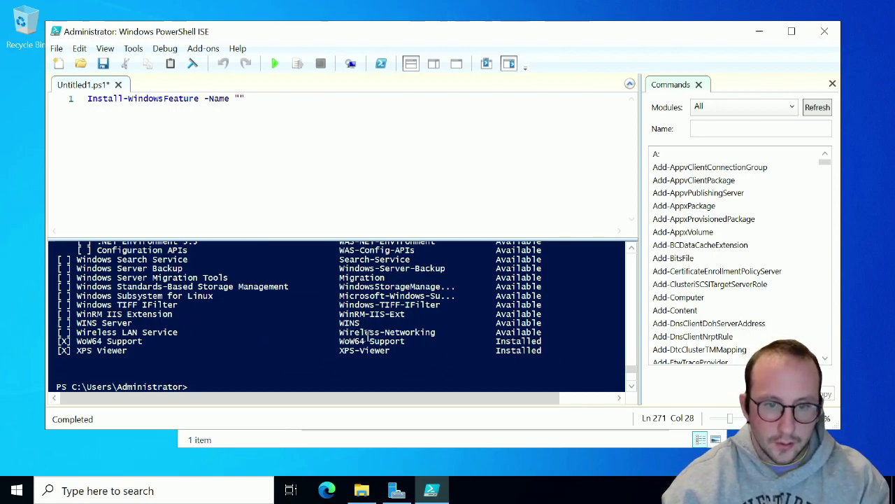
left_click(239, 98)
type("Wireless-Networking")
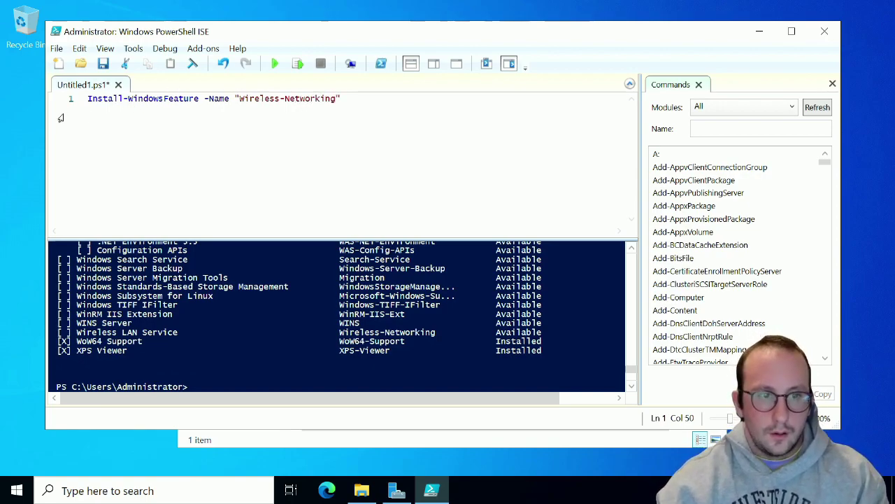
Select and run Install-WindowsFeature -Name "Wireless-Networking" to install Wireless LAN Service
key("ctrl+a")
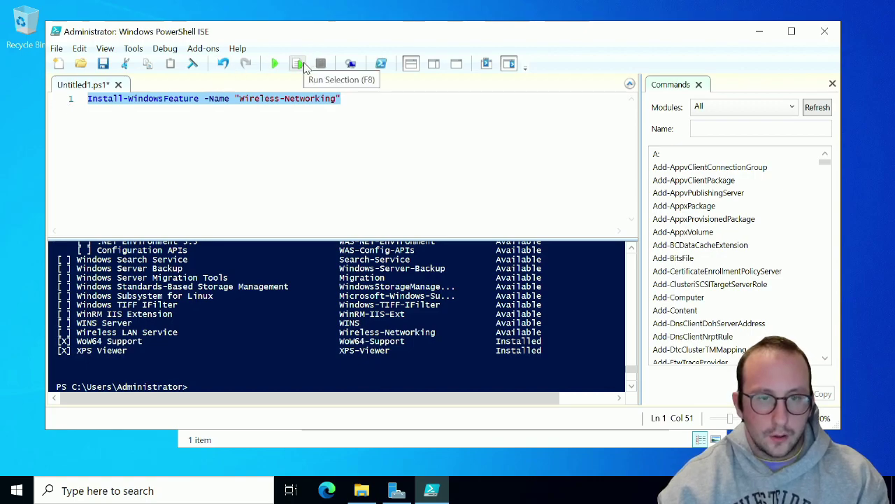
left_click(299, 64)
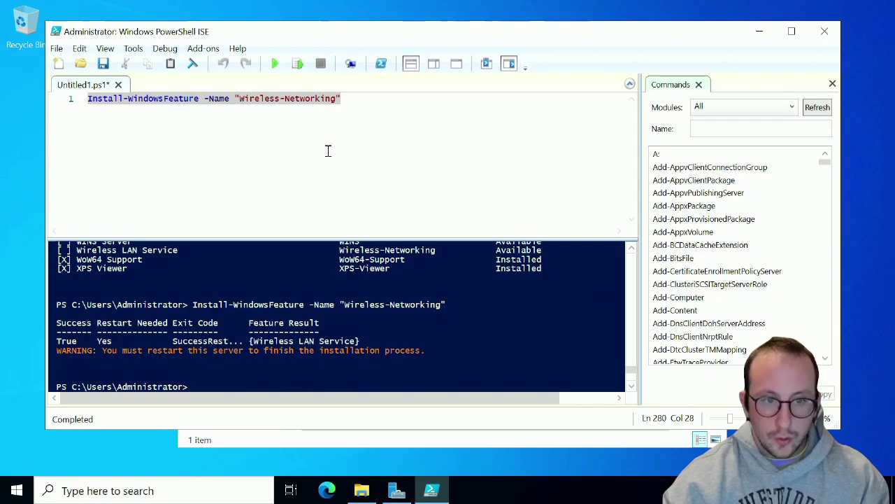
left_click(375, 98)
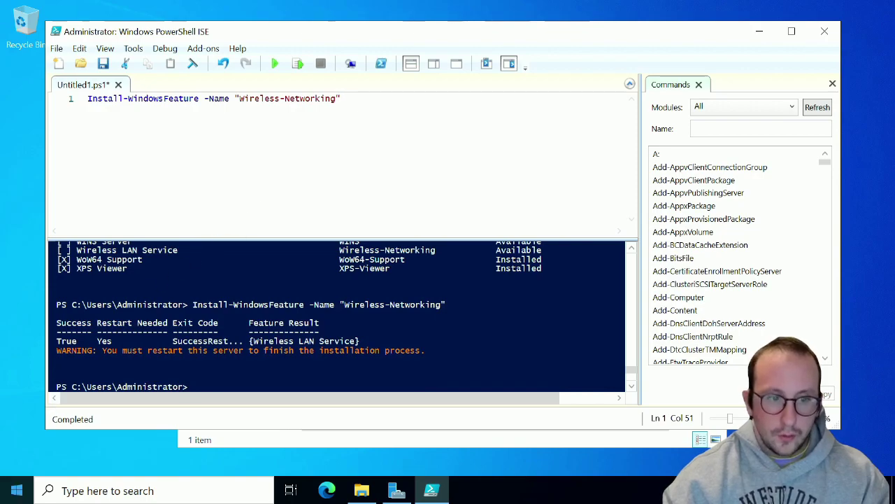
Restart the server from the Start menu power options, confirming with Continue
left_click(17, 490)
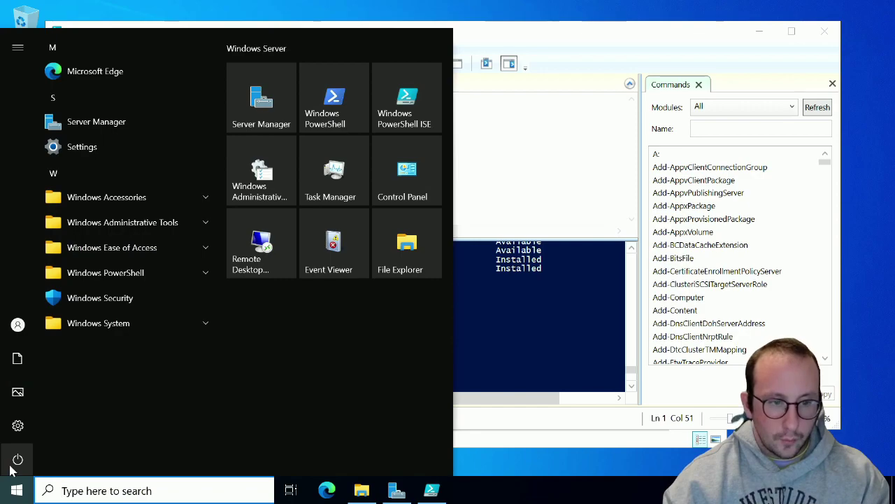
left_click(17, 459)
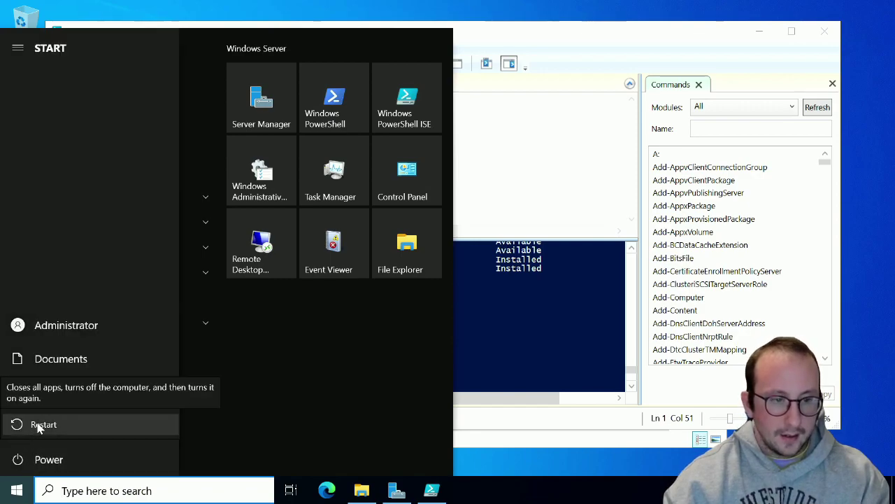
left_click(39, 426)
left_click(201, 419)
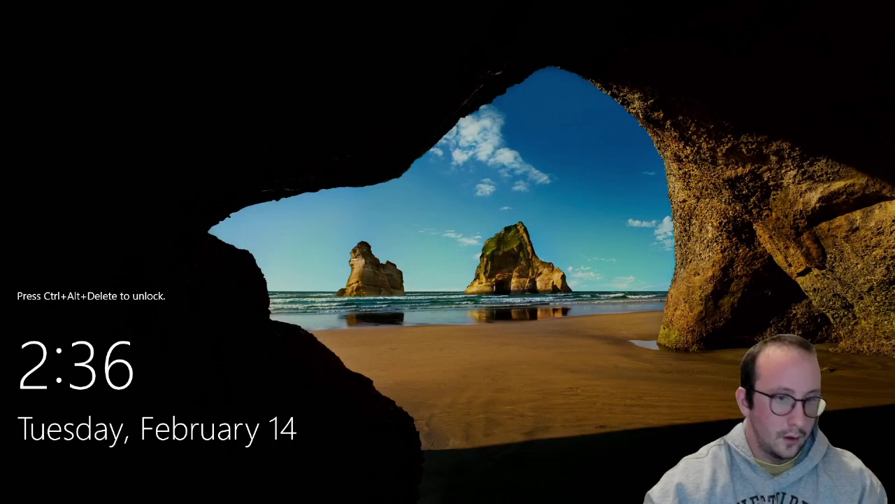
Sign back in as Administrator with the account password
key("ctrl+alt+Delete")
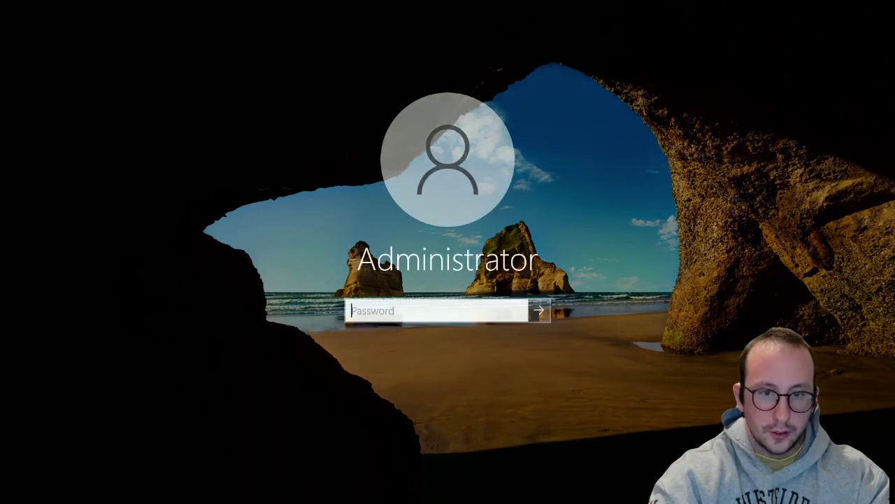
type("password1234")
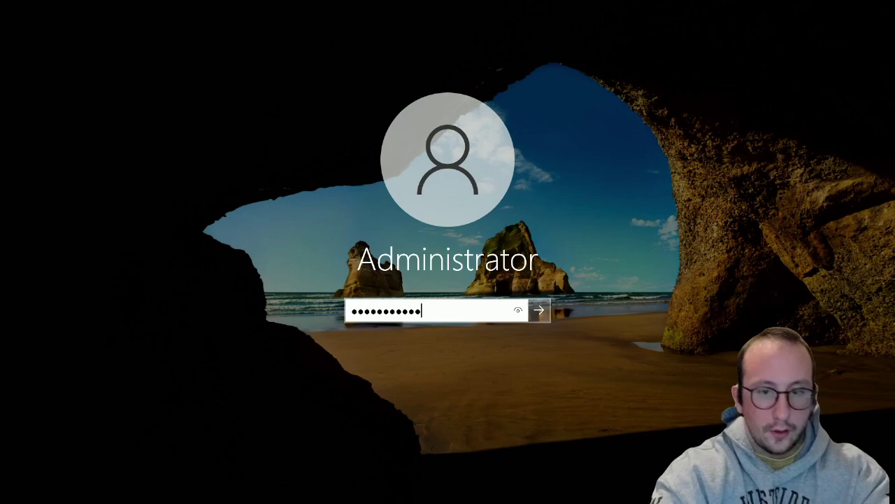
key("Return")
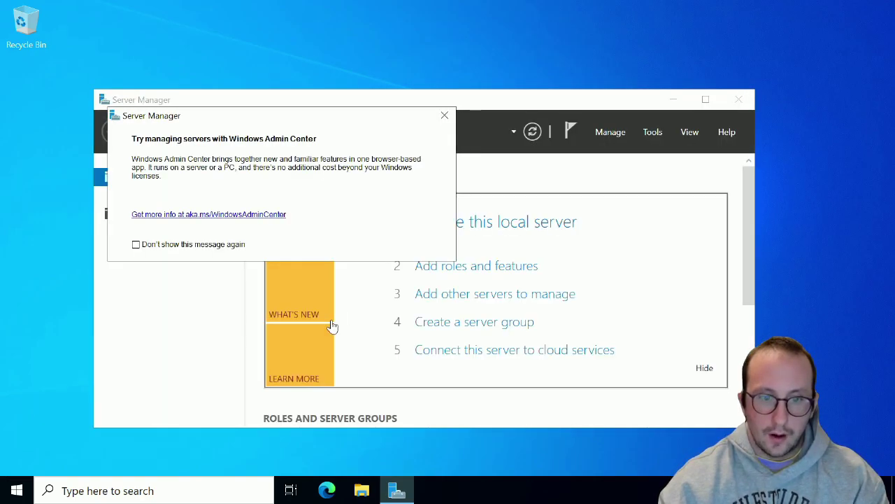
Search 'power' and launch Windows PowerShell ISE as administrator
left_click(158, 495)
type("power")
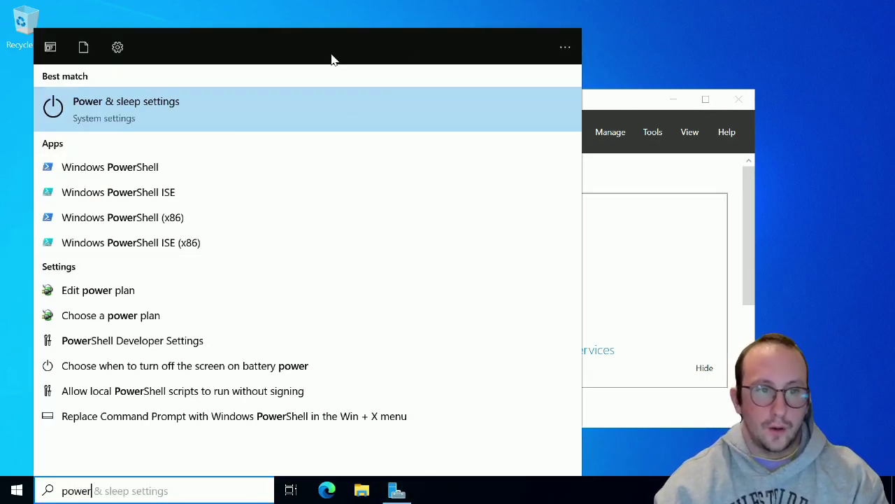
right_click(159, 203)
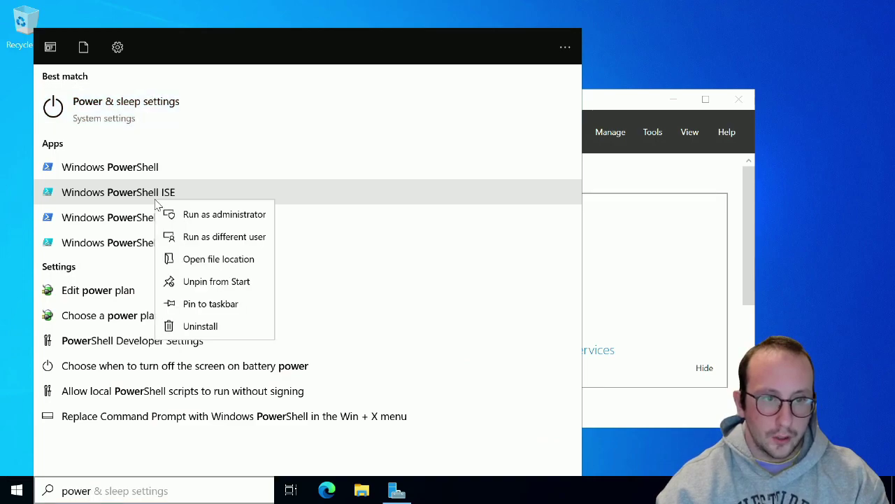
left_click(198, 218)
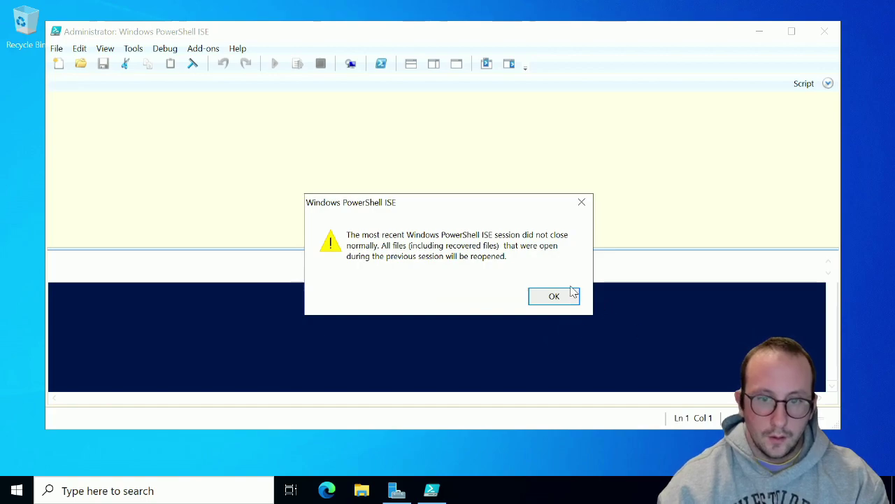
Dismiss the recovery notice, add a Start-Service -Name WlanSvc line, and run it
left_click(572, 294)
left_click(370, 101)
key("Return")
key("Return")
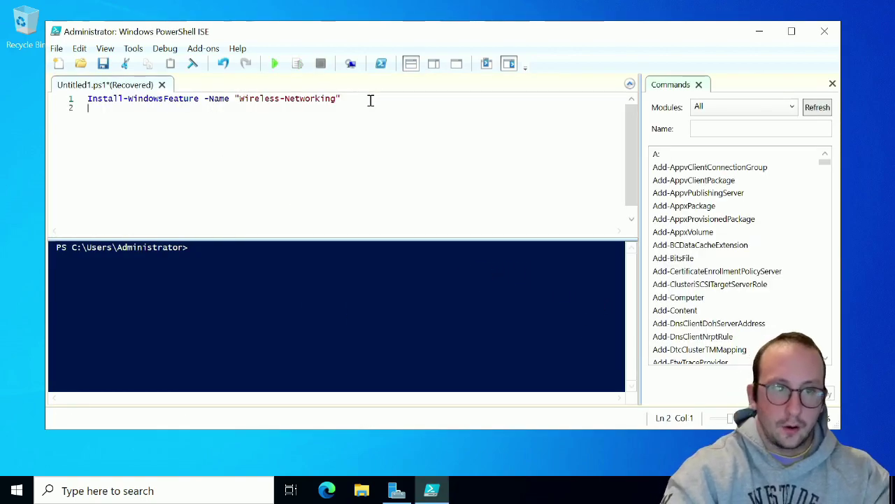
type("start-")
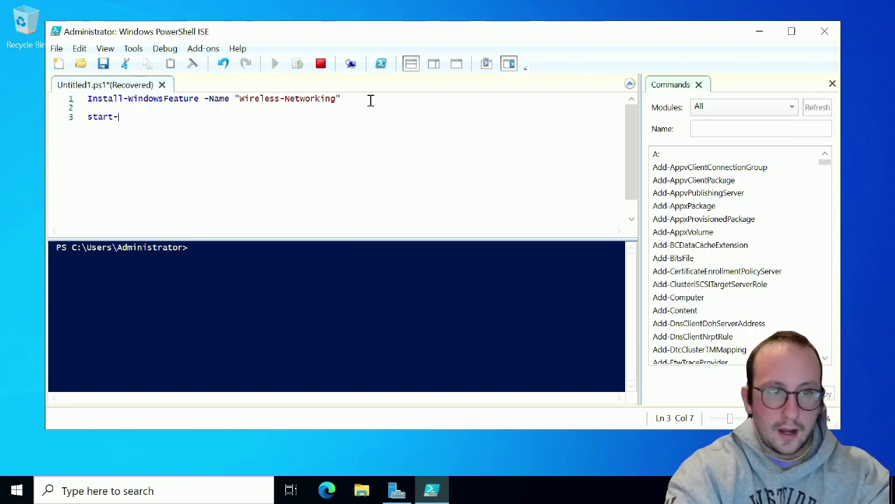
type("Service-Name ")
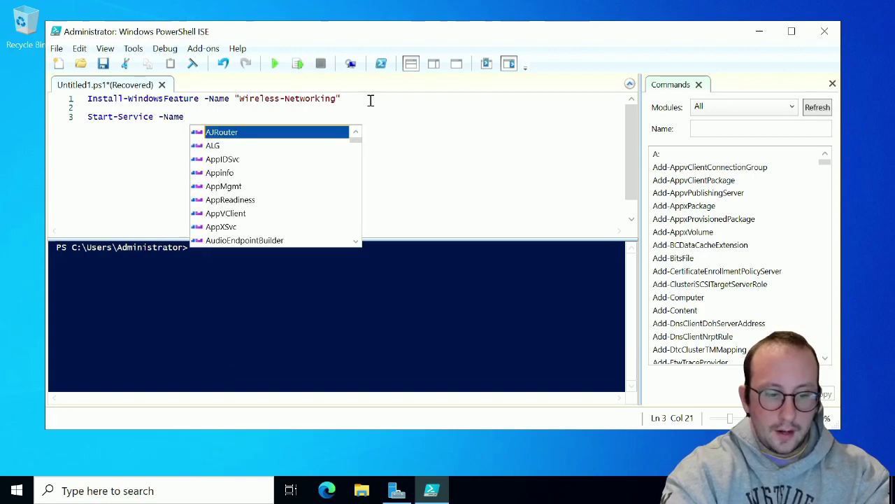
type("Wl")
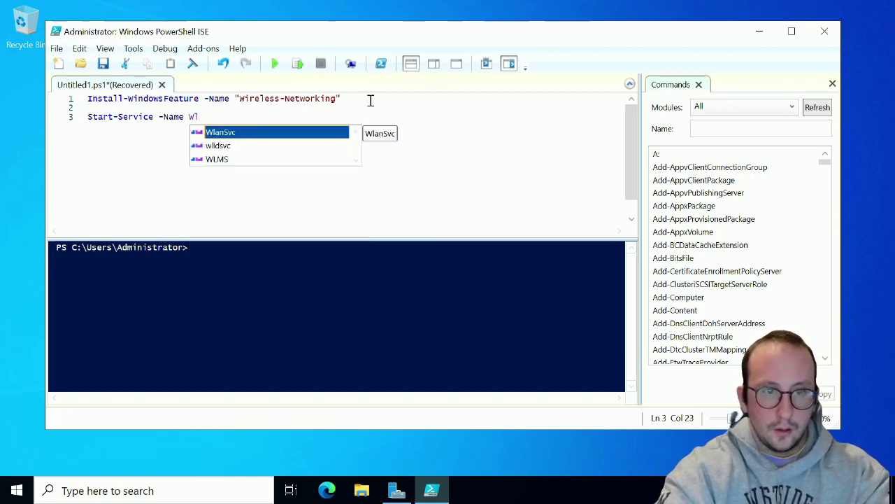
key("Tab")
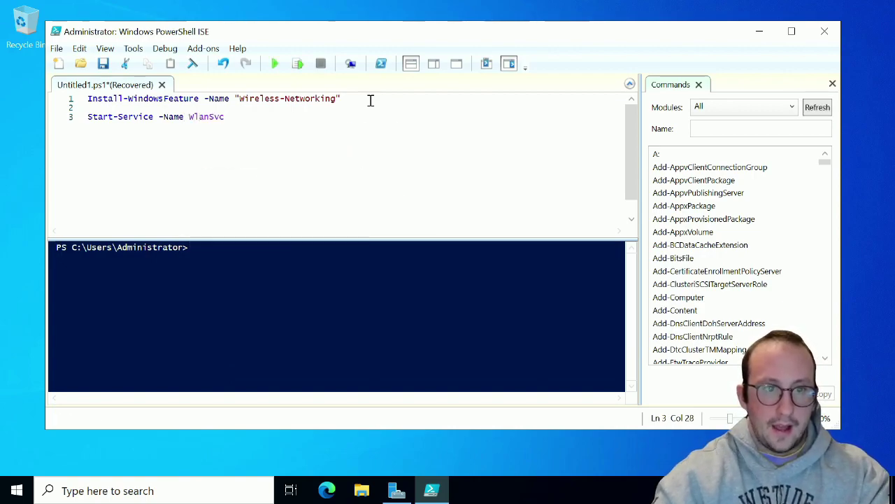
left_click(69, 119)
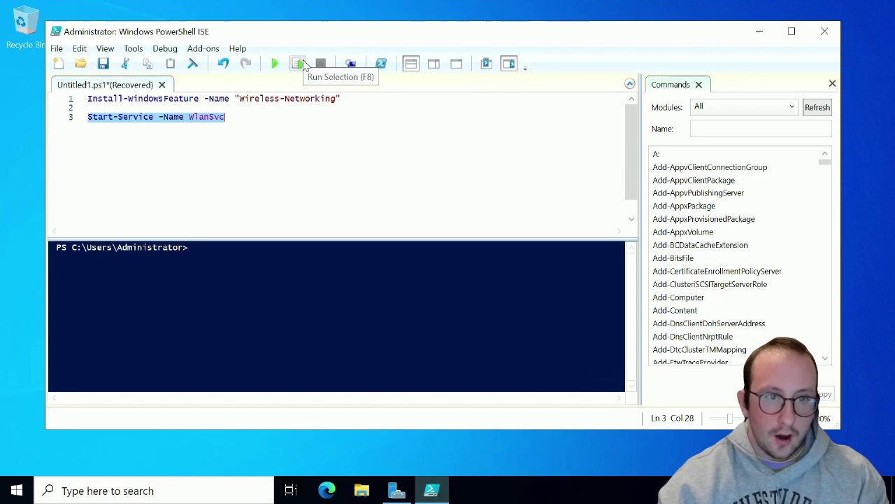
left_click(302, 64)
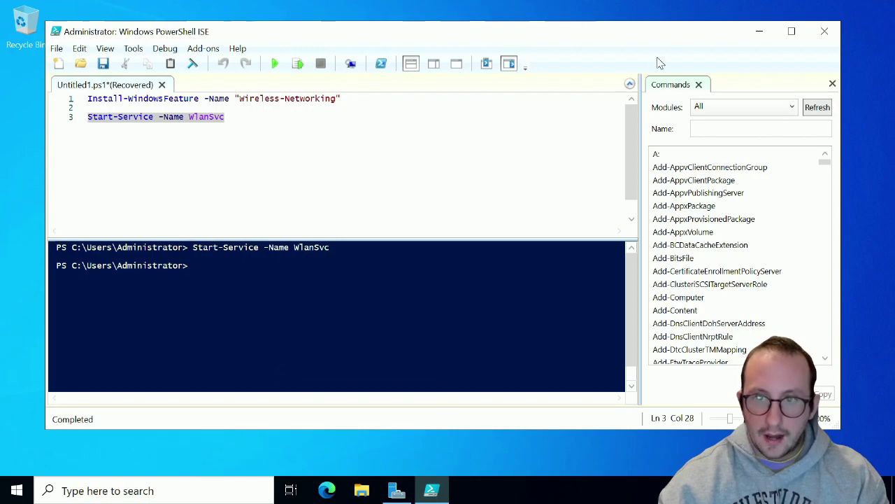
Open D:\Drivers\Laptop-Wifi Driver and launch the Intel Wi-Fi driver package
left_click(761, 35)
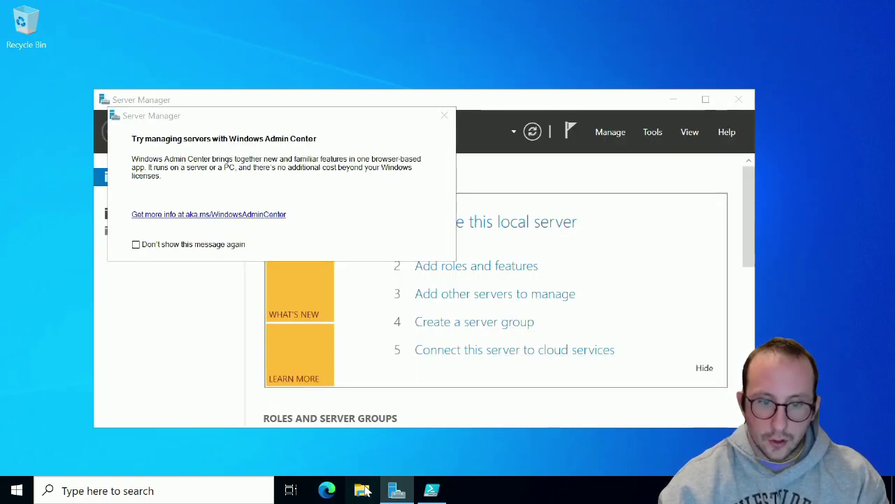
left_click(362, 490)
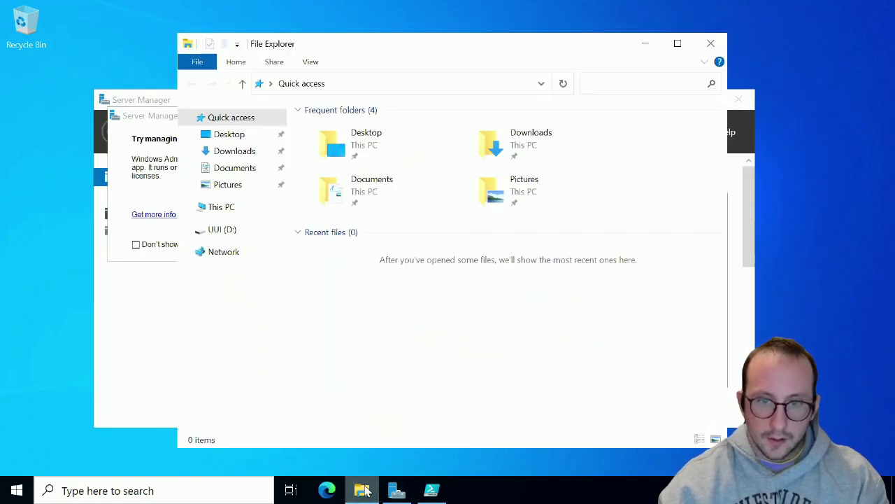
left_click(222, 230)
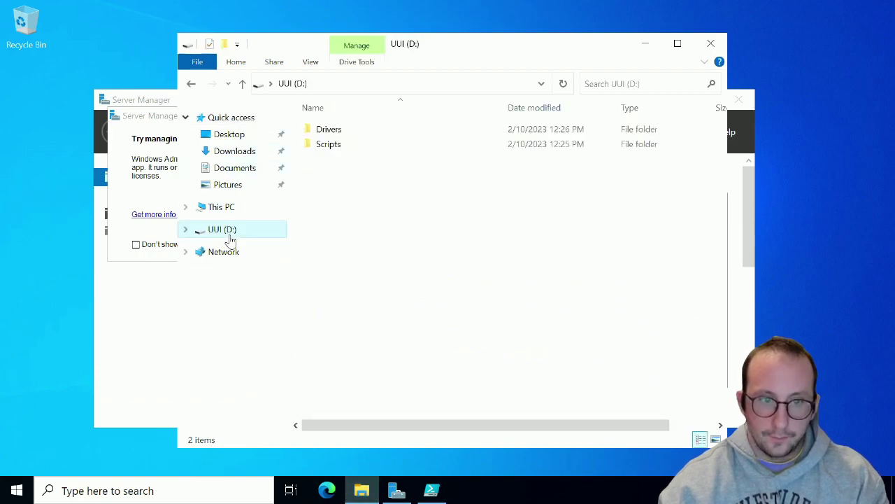
double_click(336, 130)
double_click(334, 132)
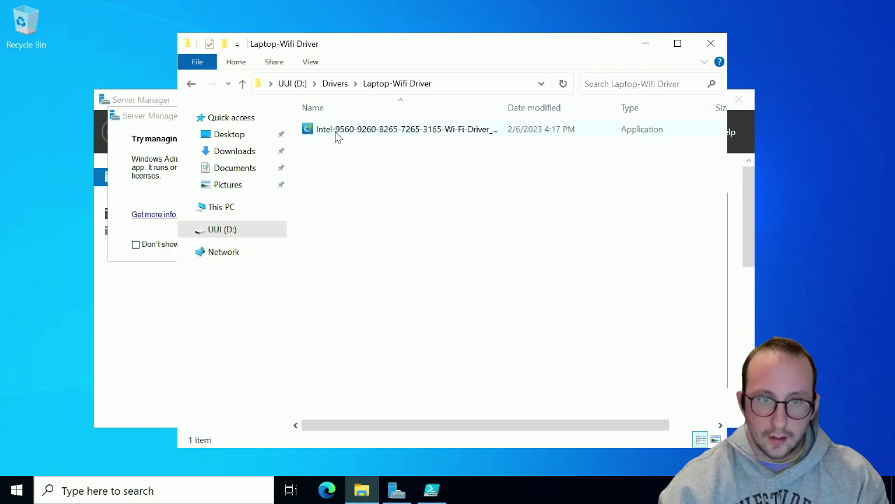
double_click(335, 133)
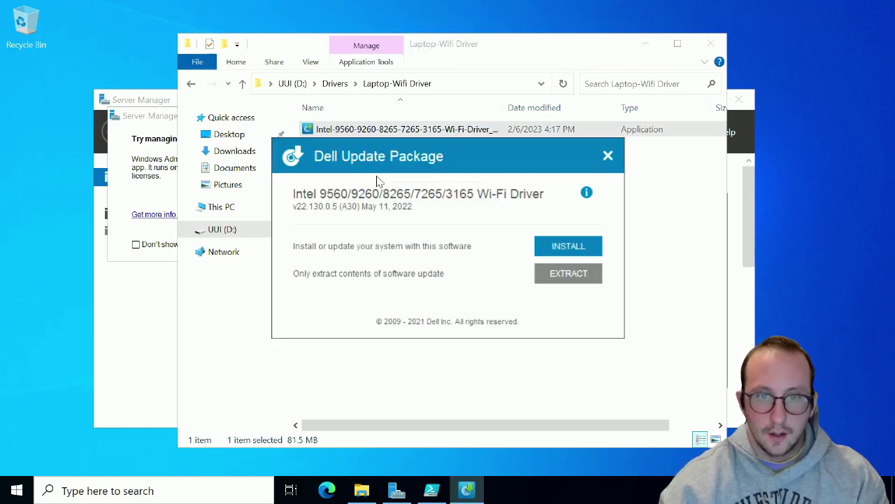
Install Intel Wi-Fi driver v22.130.0.5, accepting the license, and close the installer
left_click(567, 245)
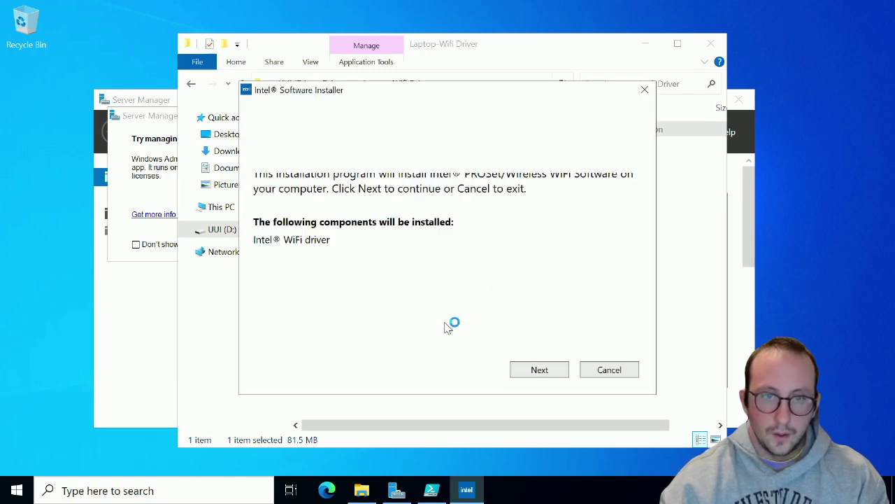
left_click(539, 371)
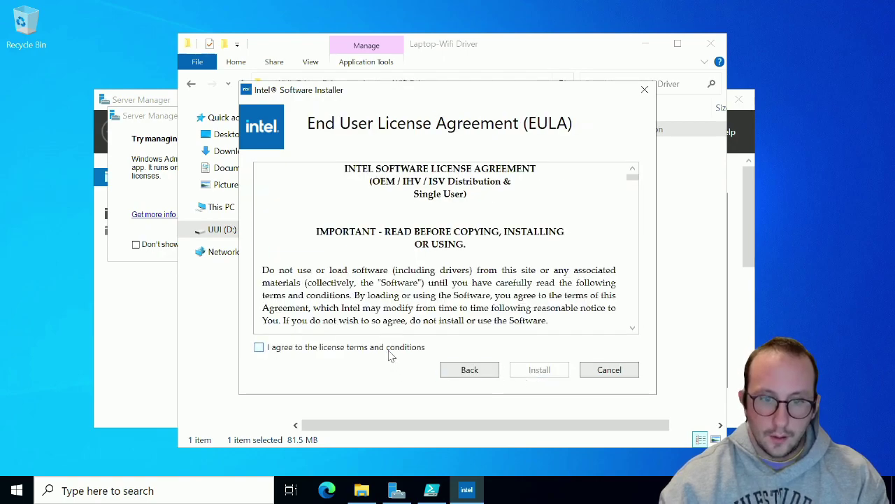
left_click(392, 349)
left_click(549, 370)
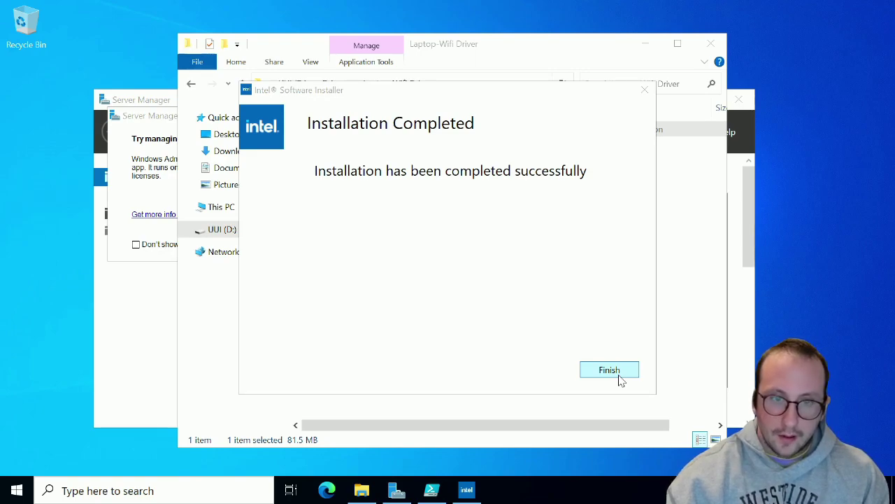
left_click(619, 378)
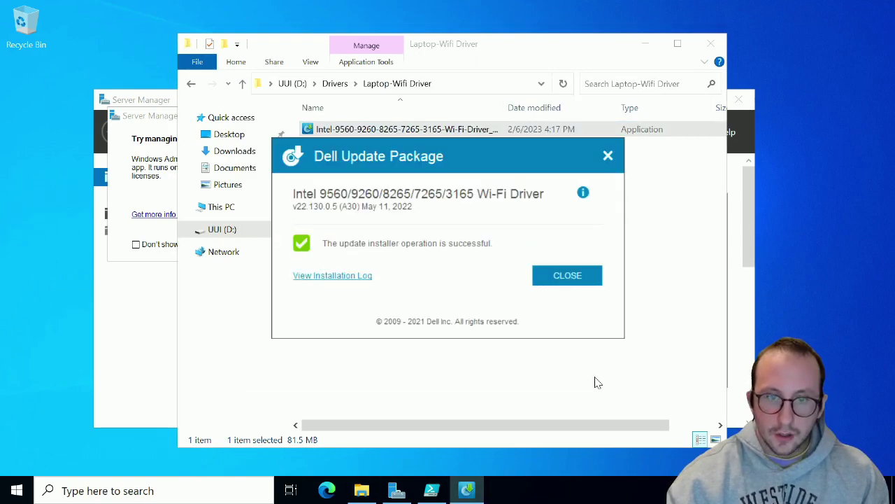
left_click(568, 275)
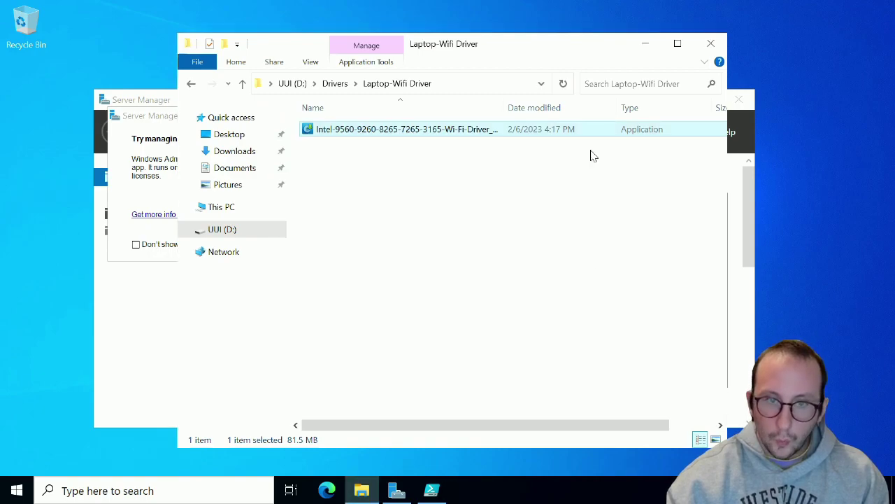
Close the driver folder and Server Manager, then start connecting to the 2.5GHz network
left_click(712, 42)
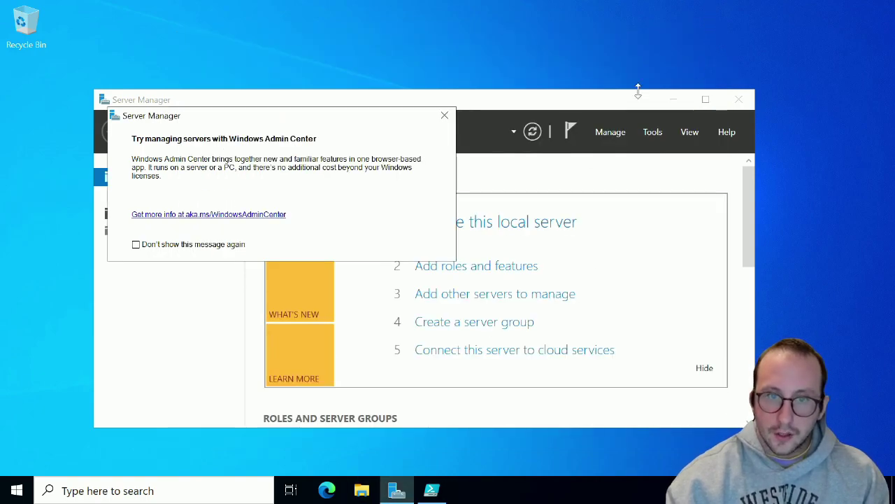
left_click(726, 104)
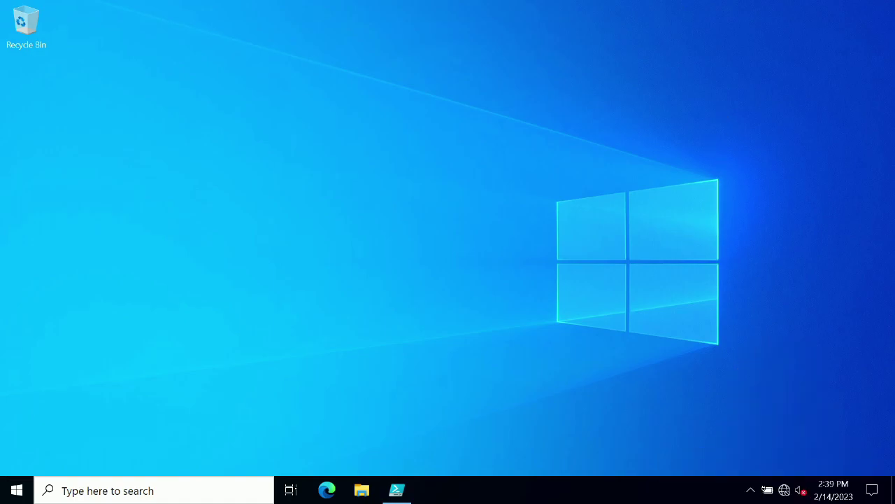
left_click(784, 490)
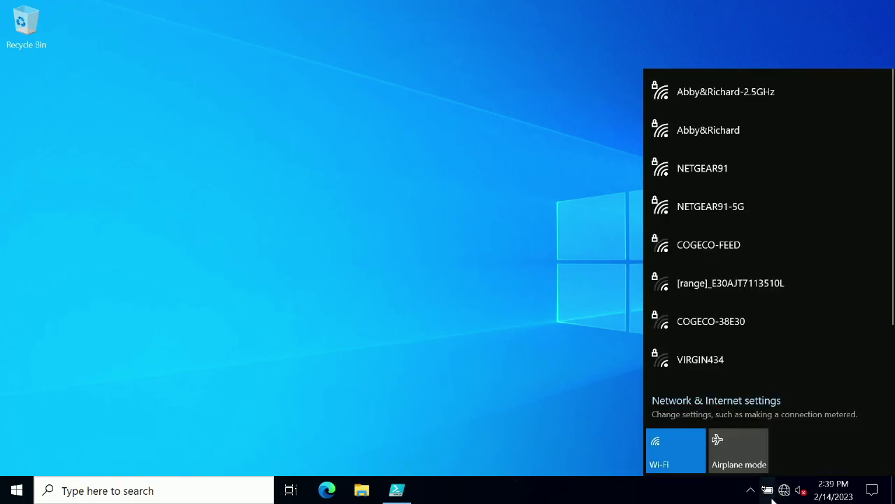
left_click(679, 91)
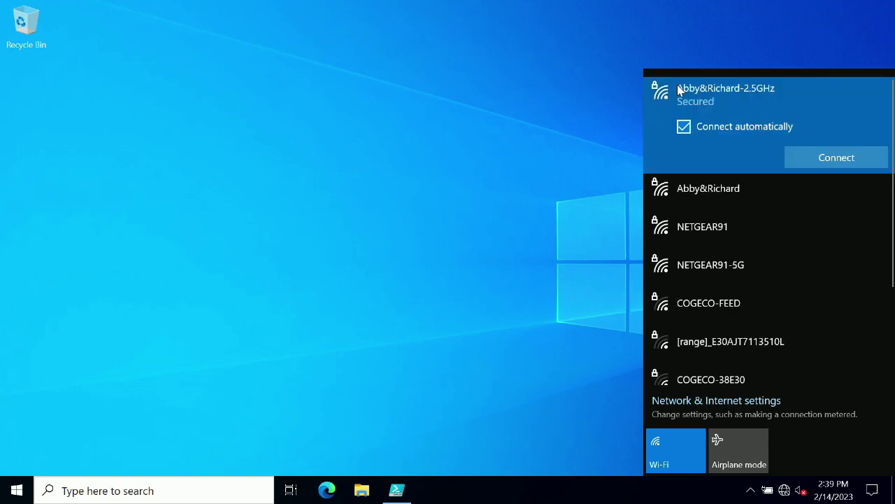
left_click(837, 170)
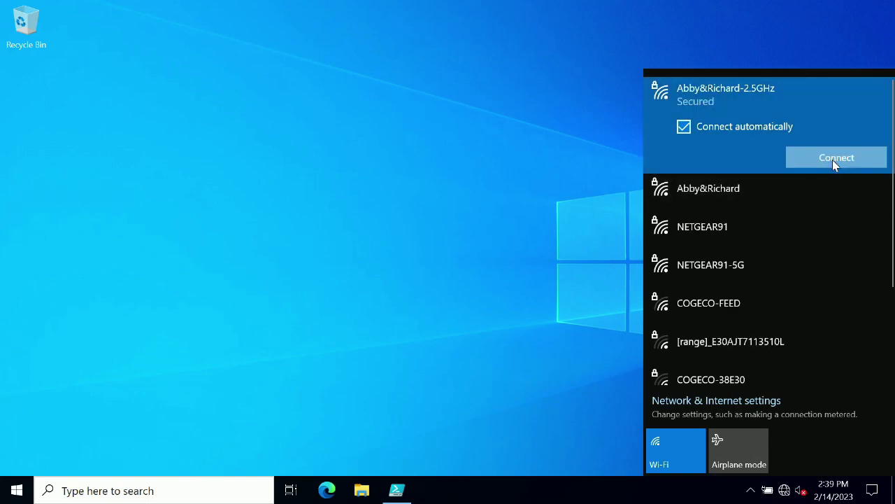
Enter the network security key, allow the PC to be discoverable, and close the list
type("•")
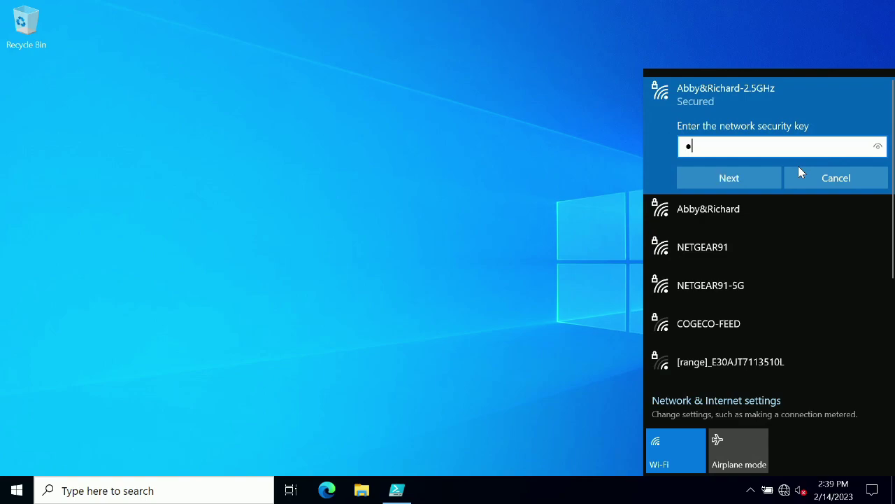
type("•••••••")
key("Return")
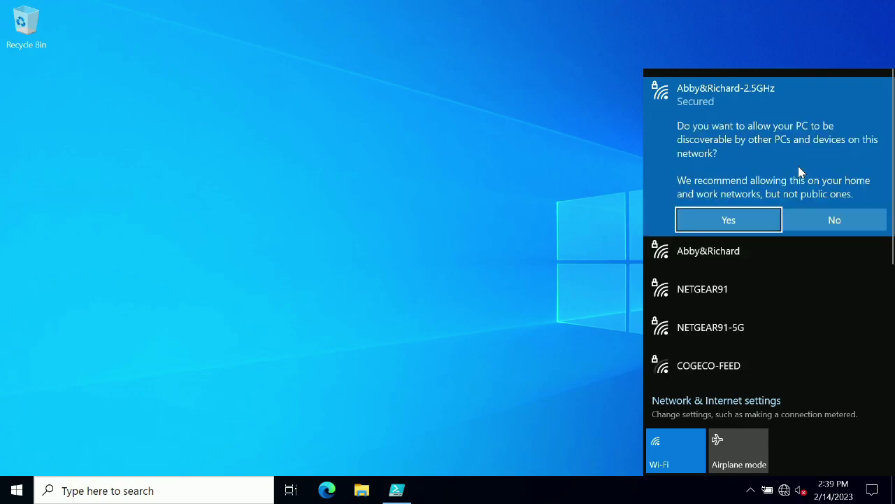
left_click(758, 219)
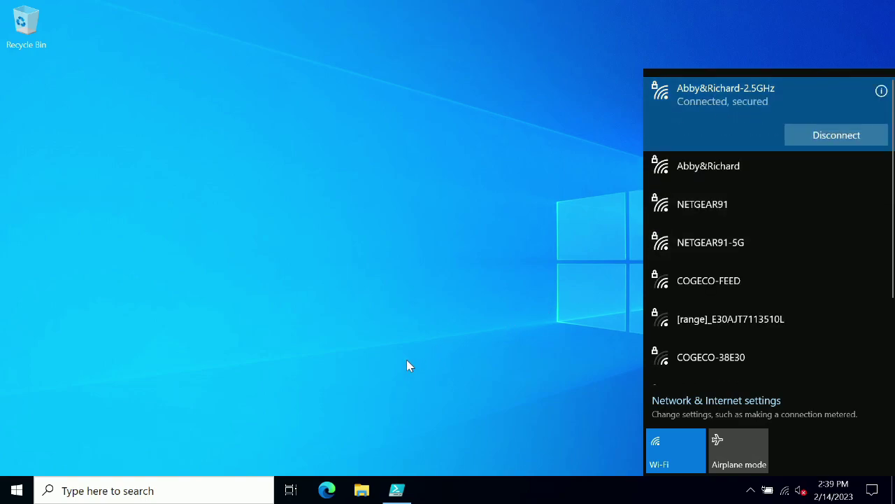
left_click(245, 320)
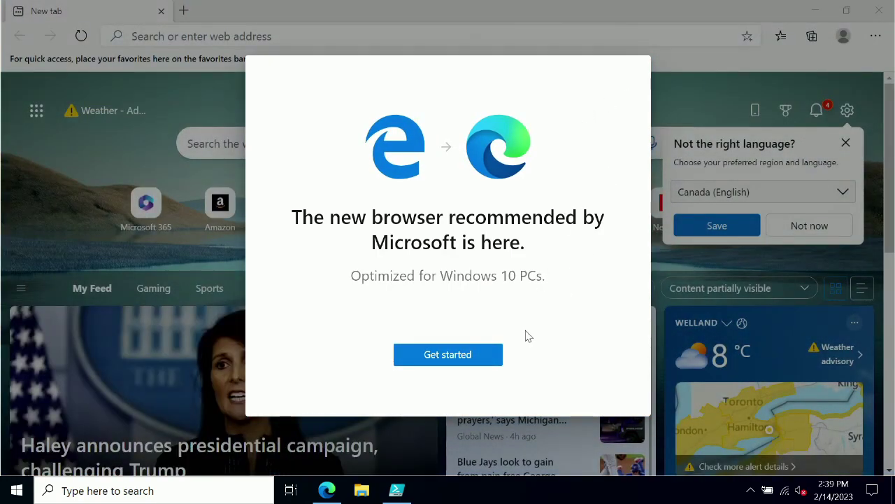
Skip Edge's first-run setup, load google.com, and minimize the browser
left_click(485, 356)
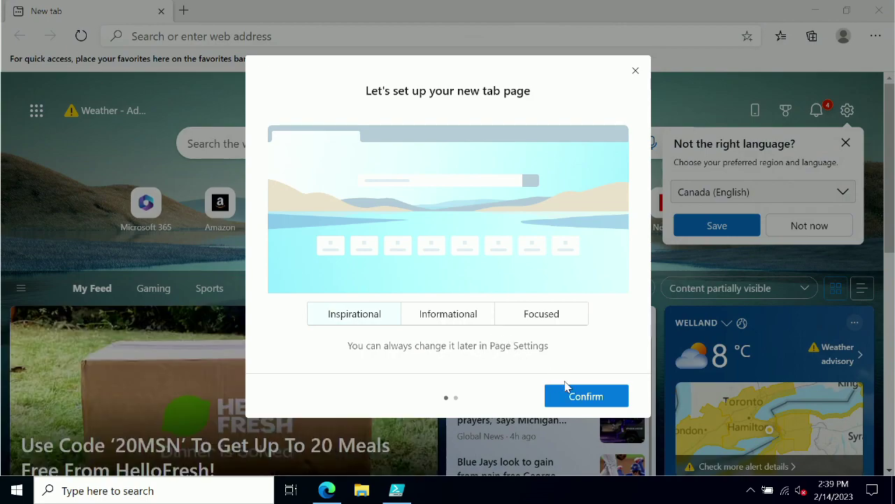
left_click(637, 70)
left_click(448, 40)
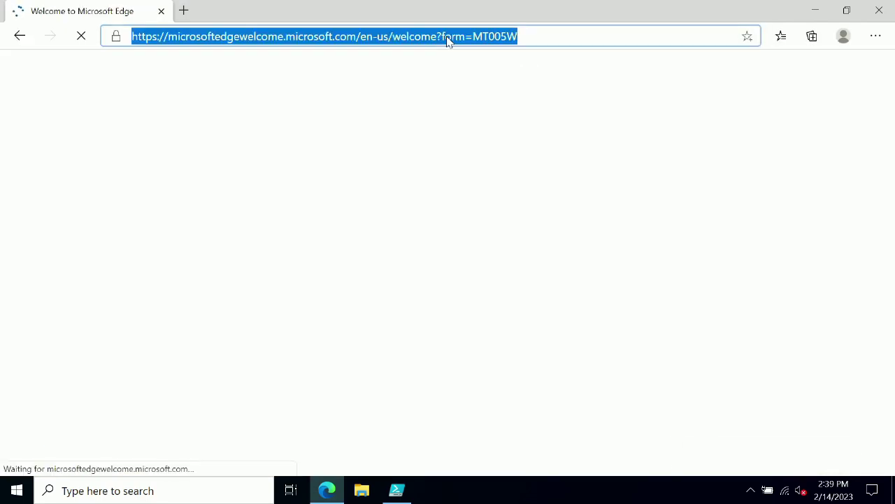
type("google.c")
key("Return")
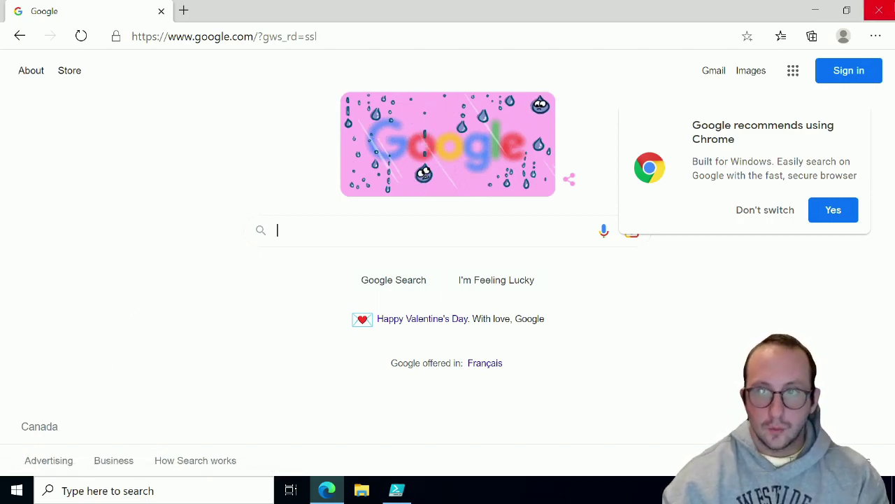
left_click(815, 9)
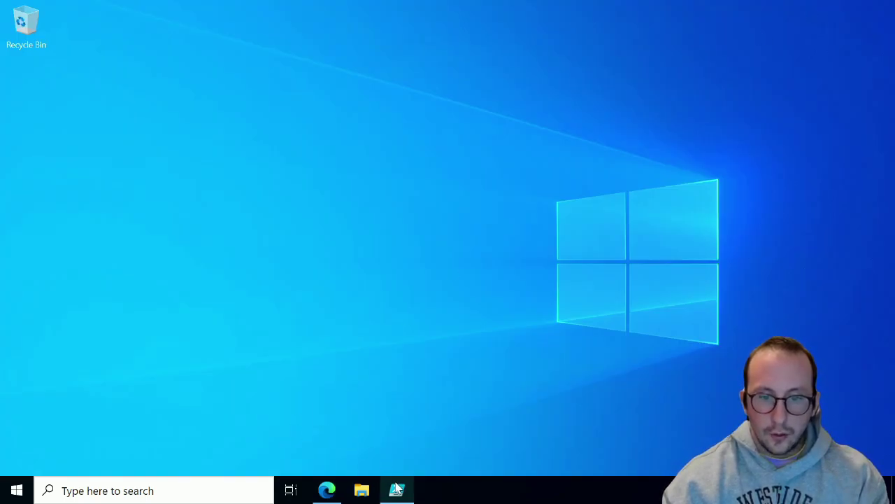
Add a Rename-Computer -ComputerName "JPHYPV2022" line below the Start-Service line
mouse_move(397, 490)
left_click(391, 453)
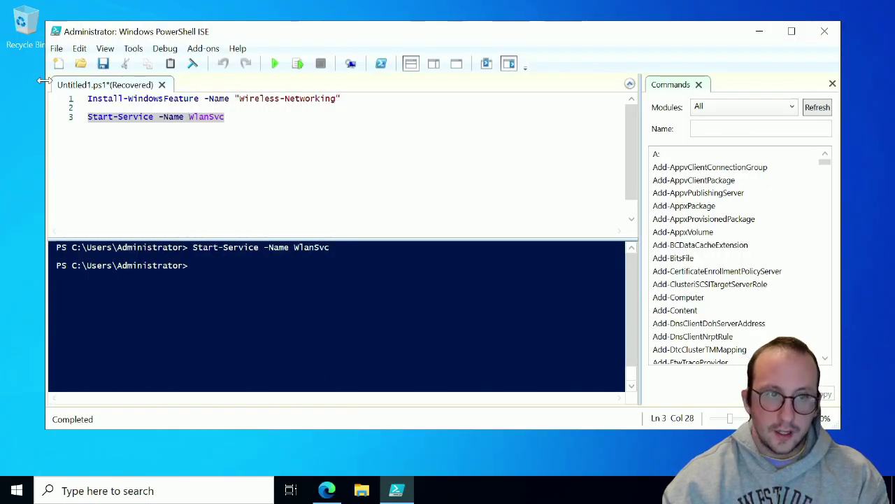
left_click(255, 121)
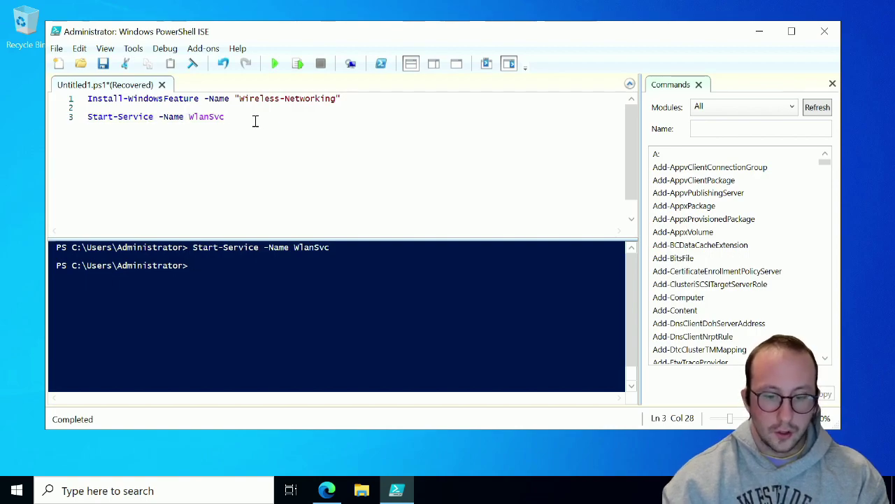
key("Return")
key("Return")
type("rename")
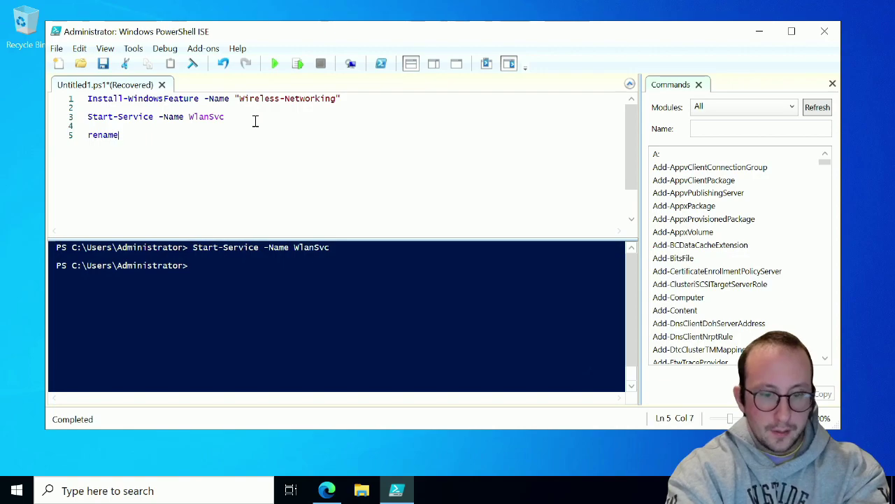
type("-com")
key("Tab")
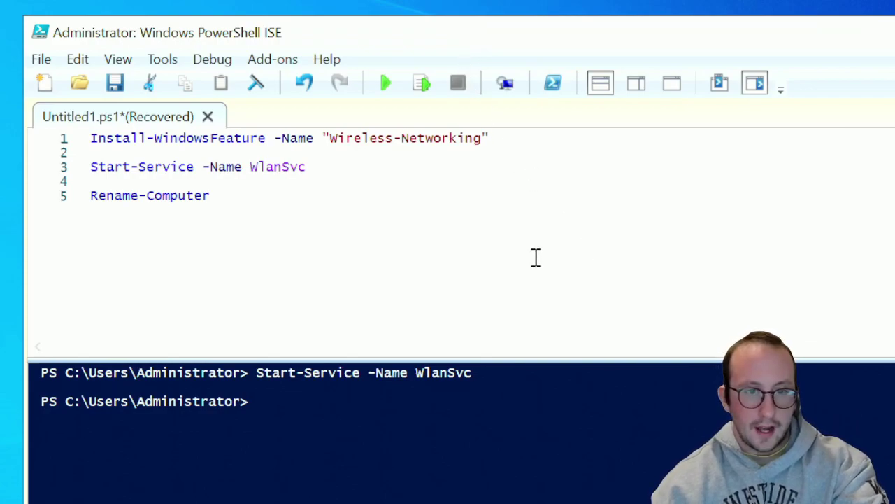
type("-")
key("Tab")
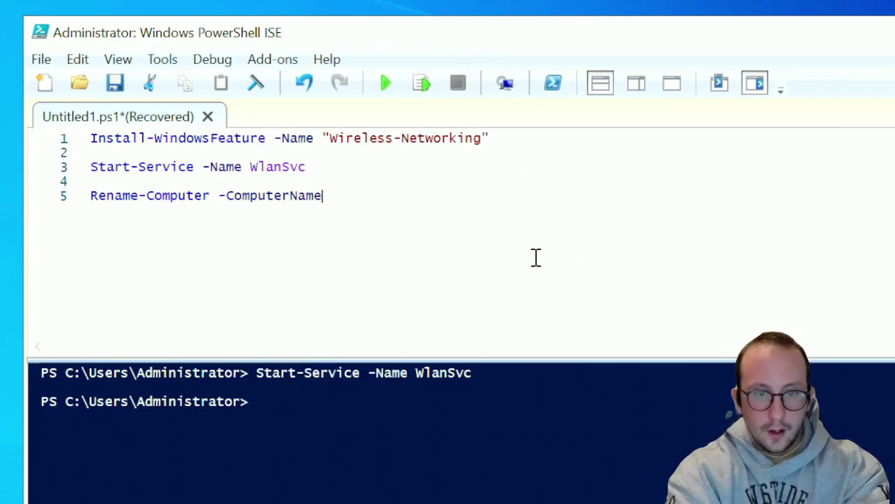
type("\"\"")
key("Left")
type("JP")
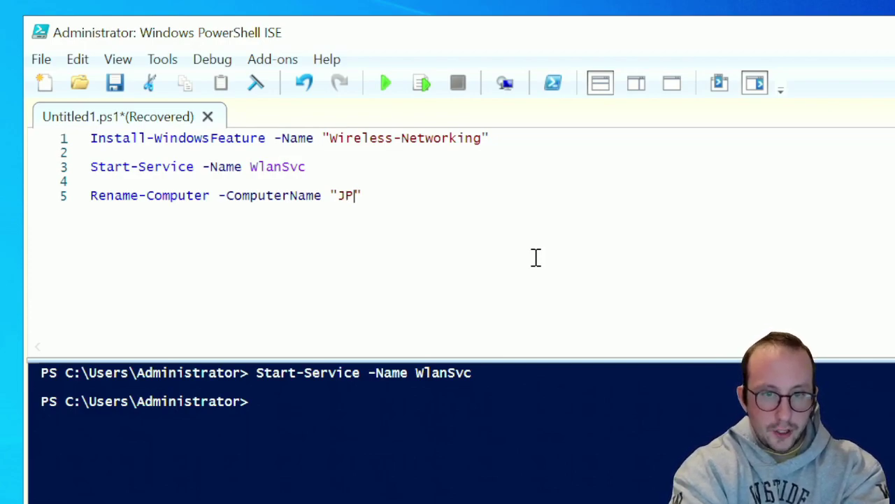
type("HYP")
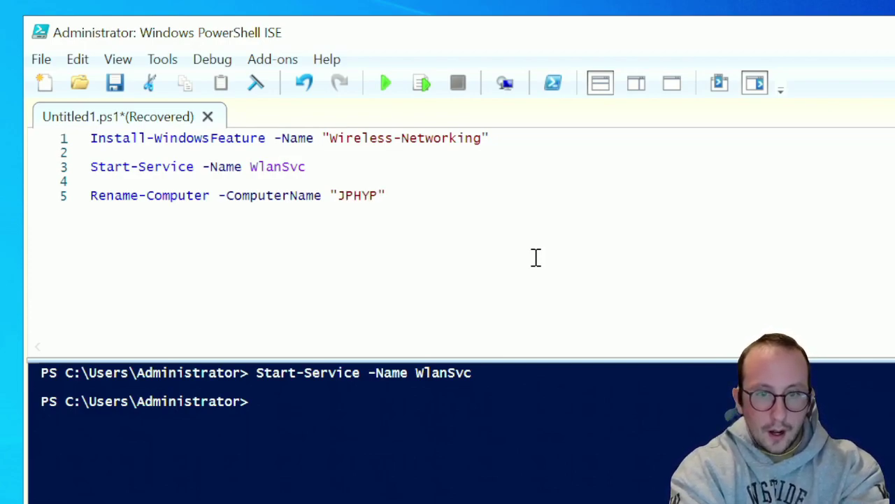
type("V")
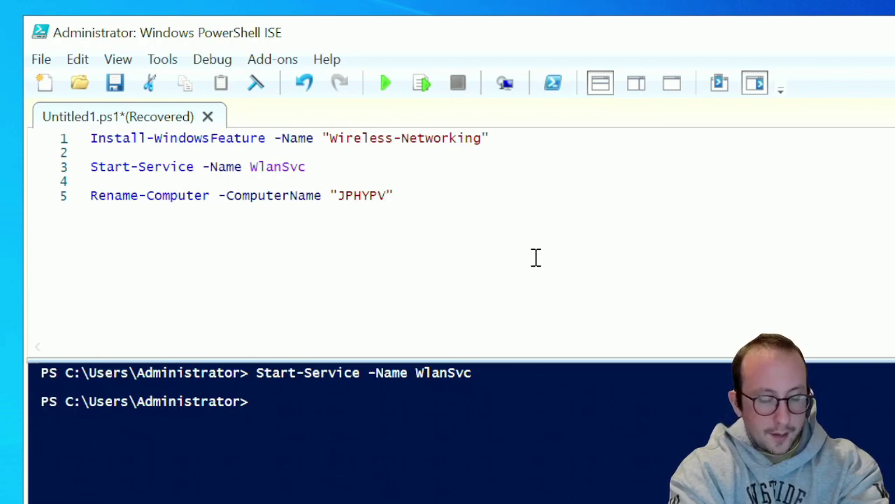
type("2022")
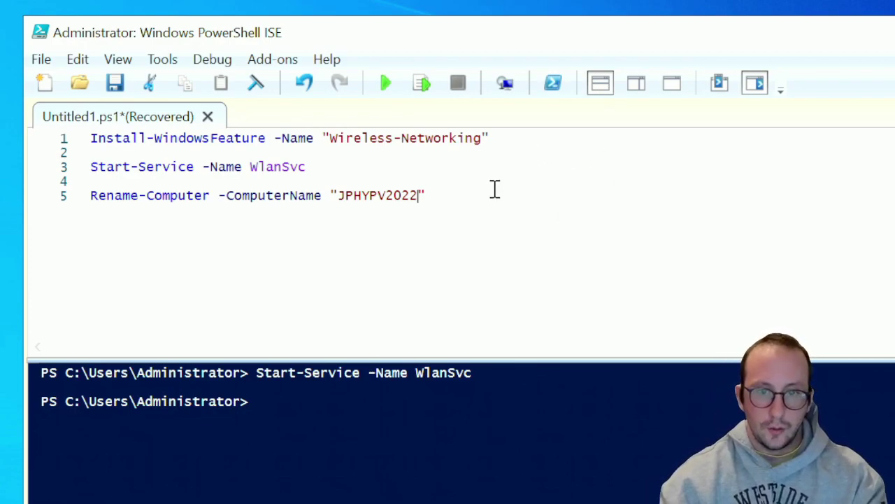
Append the -Restart switch to line 5 and select the line
left_click(494, 189)
left_click(468, 212)
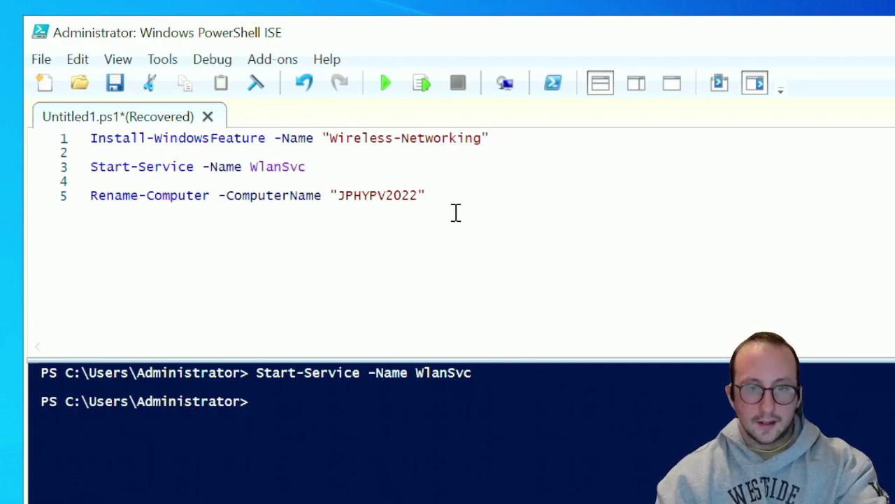
type("-")
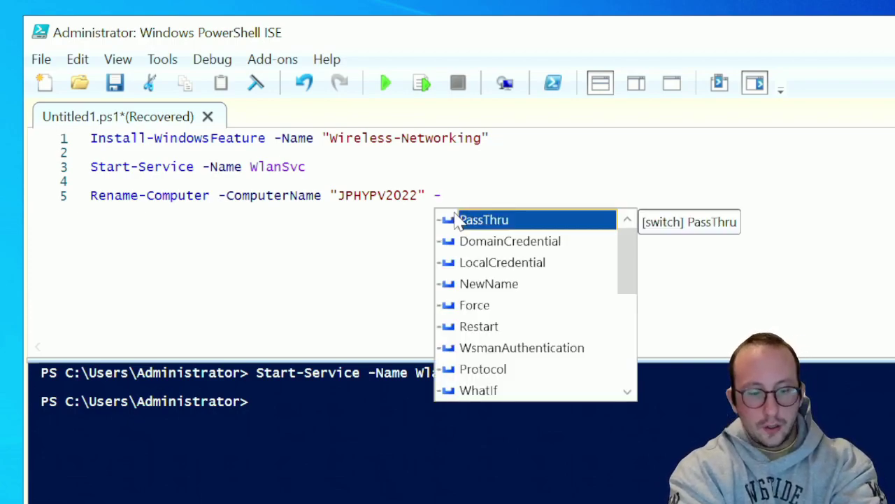
type("RE")
key("Tab")
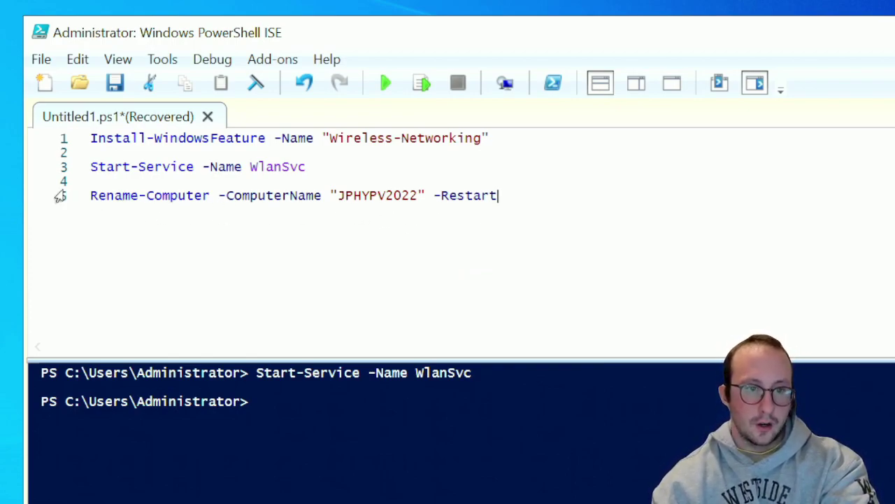
left_click(60, 196)
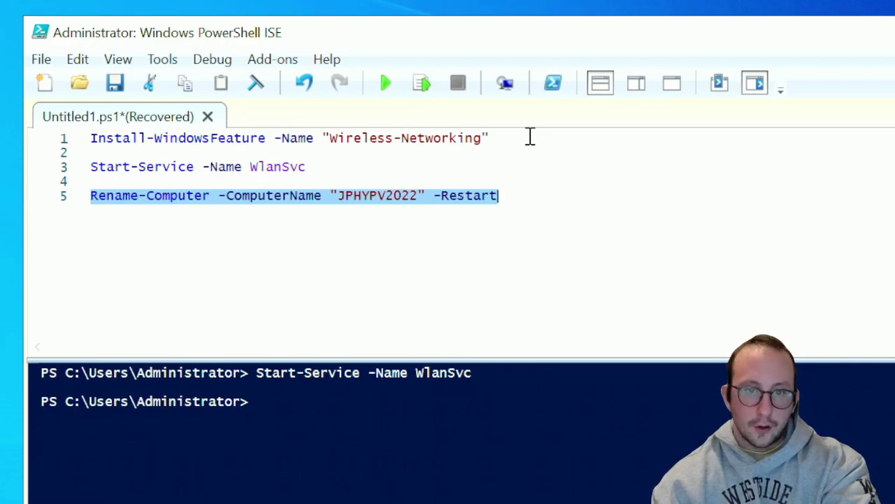
Append -Restart to the Wireless-Networking install on line 1, then select the rename line 5
left_click(531, 137)
type("-RE")
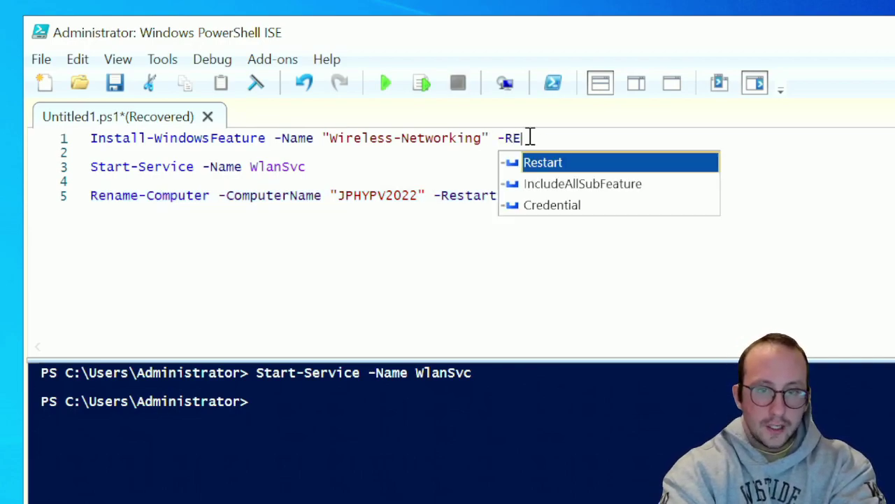
key("Tab")
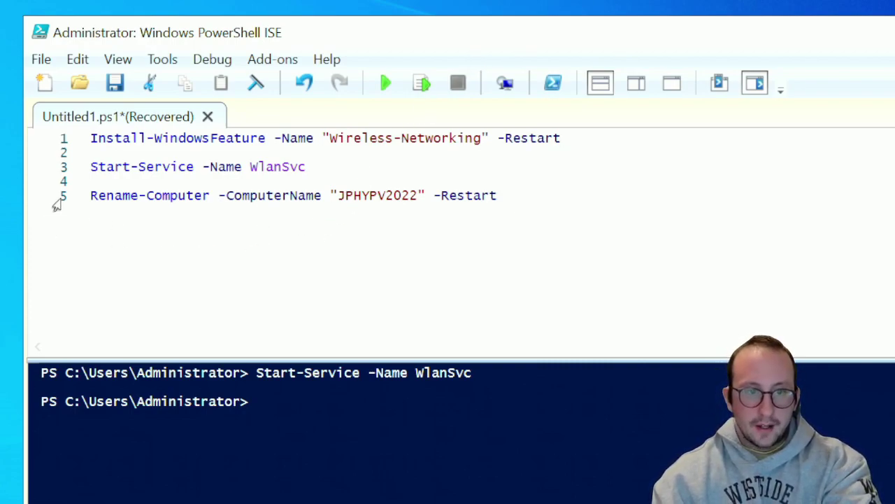
left_click(58, 204)
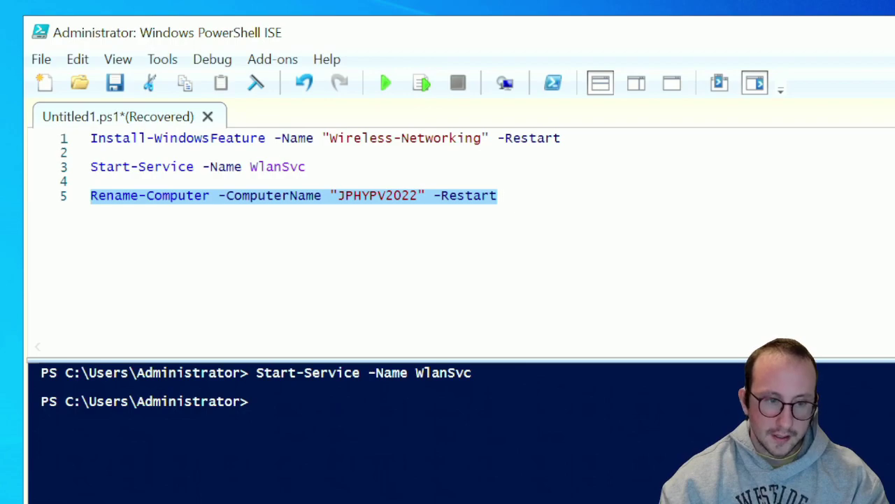
key("super")
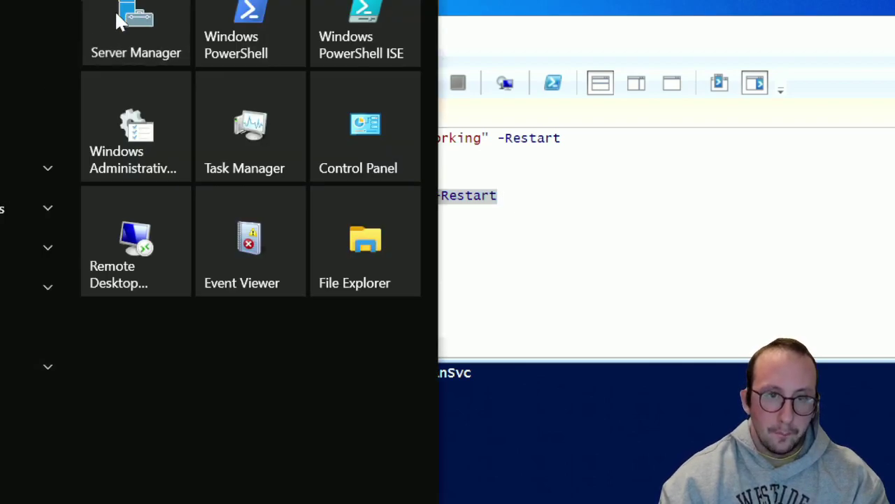
In Server Manager, view Local Server to check the current computer name WIN-UUASKOKSPM9
left_click(117, 19)
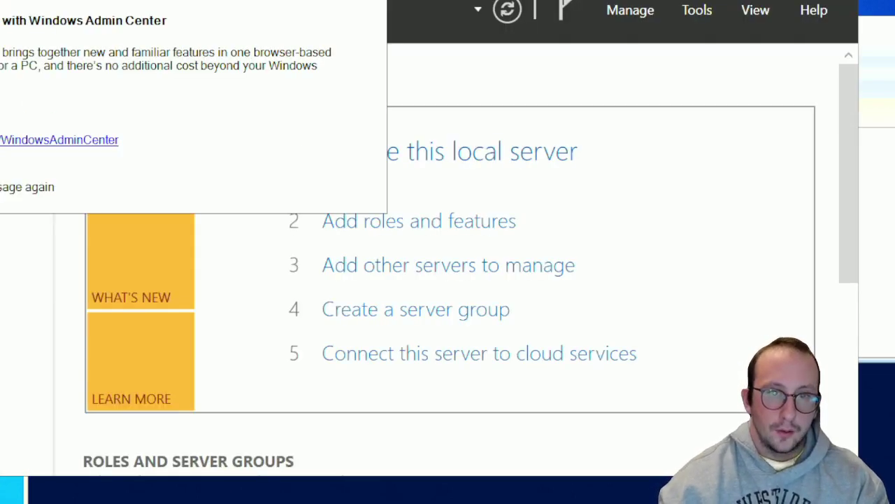
left_click(369, 6)
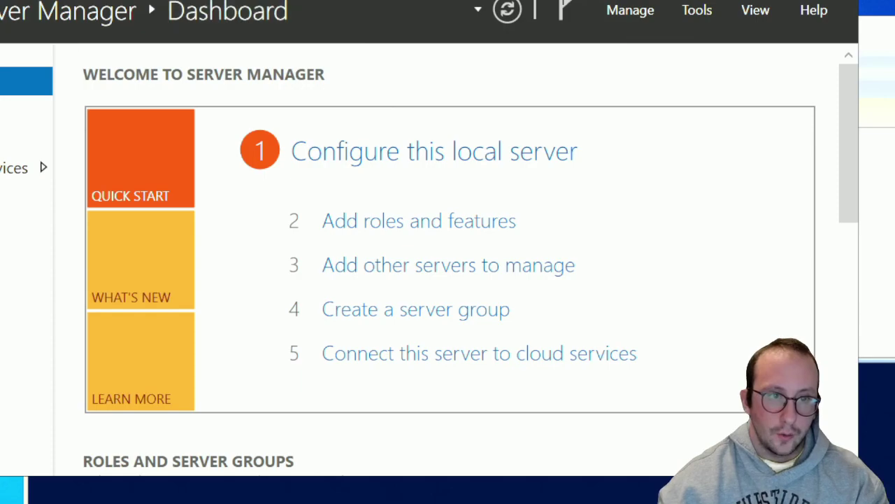
left_click(26, 108)
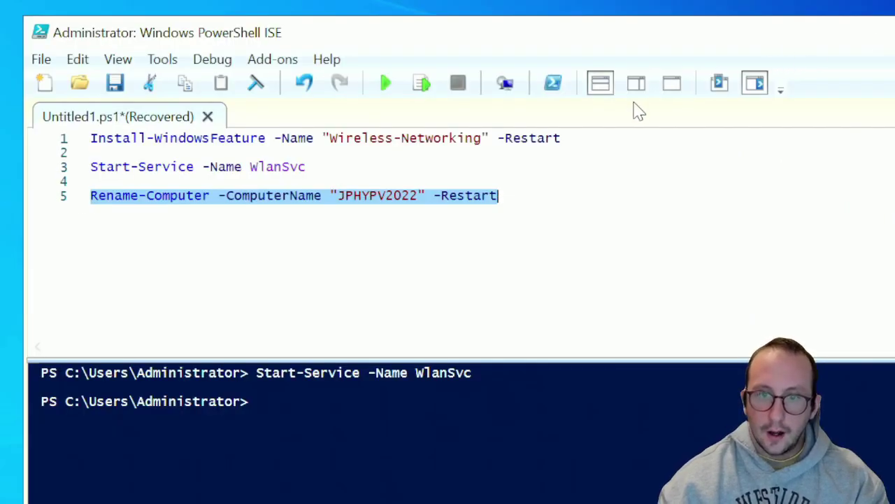
Change -ComputerName to -NewName "JPHYPV2022" on line 5 and run it to rename and restart
left_click(421, 84)
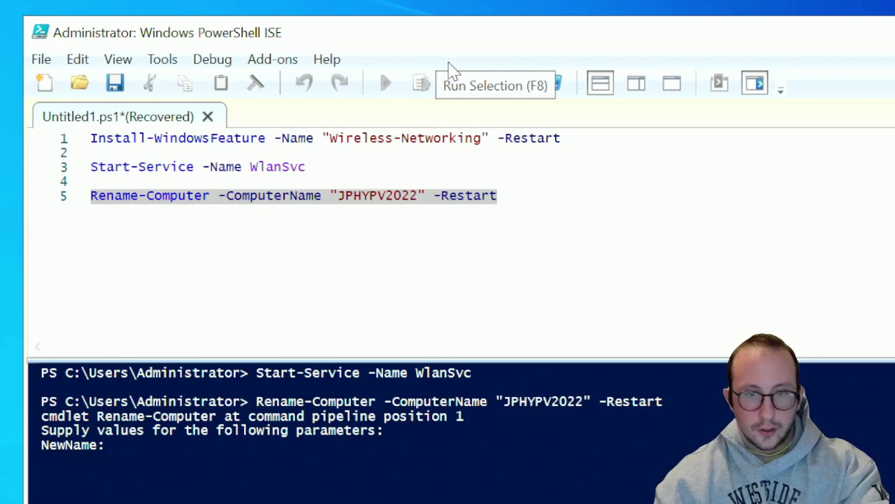
key("ctrl+c")
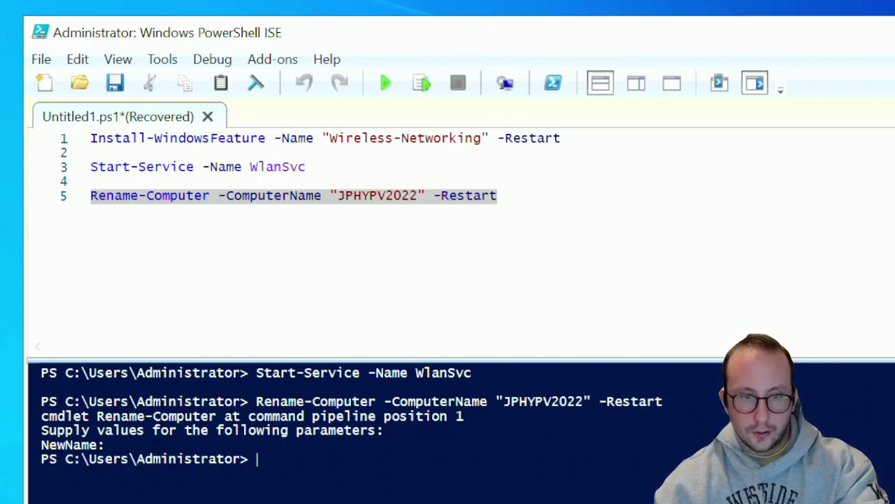
left_click(332, 207)
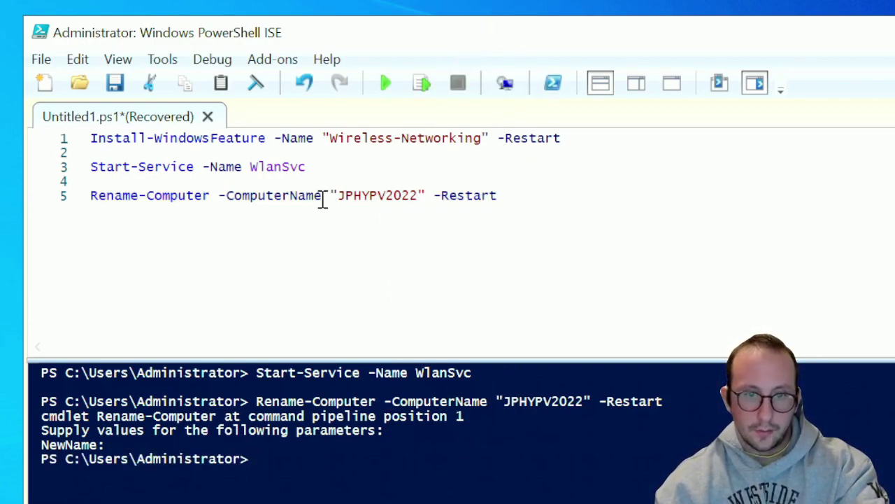
key("BackSpace")
key("BackSpace")
key("BackSpace")
key("BackSpace")
key("BackSpace")
key("BackSpace")
key("BackSpace")
key("BackSpace")
key("BackSpace")
key("BackSpace")
key("BackSpace")
key("BackSpace")
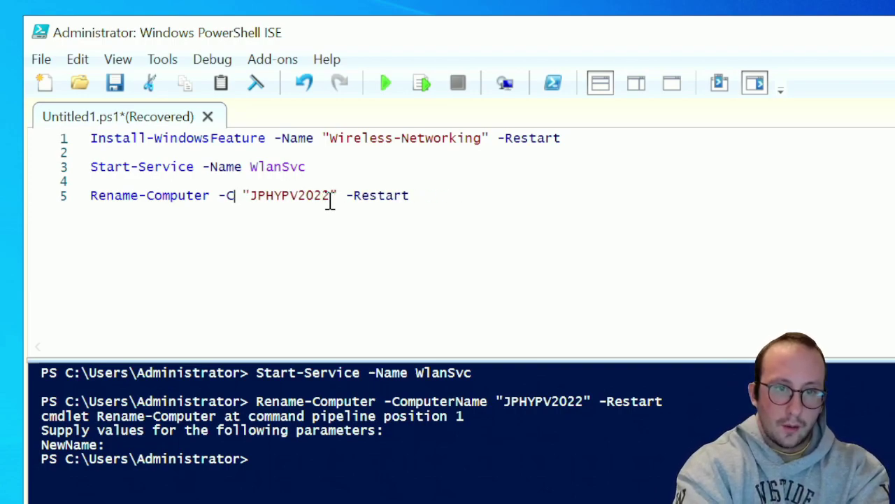
type("NEW")
key("Tab")
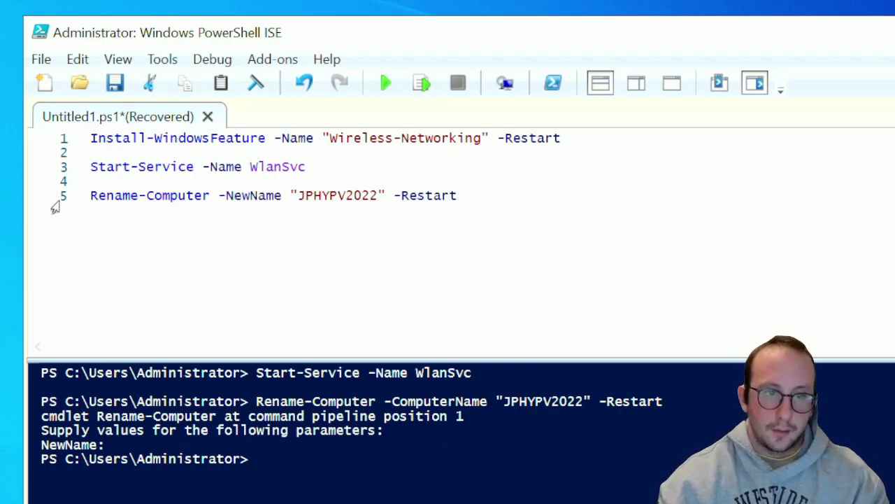
left_click(54, 199)
left_click(421, 89)
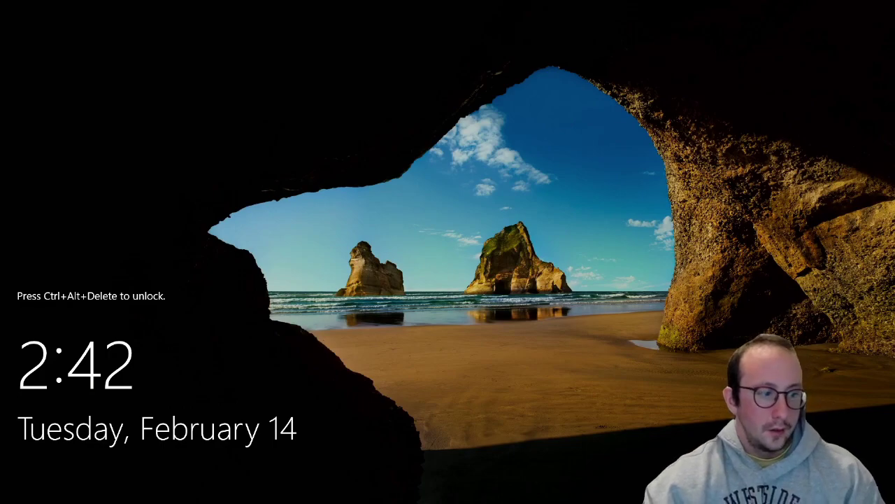
Sign in as Administrator with the account password after the restart
key("ctrl+alt+Delete")
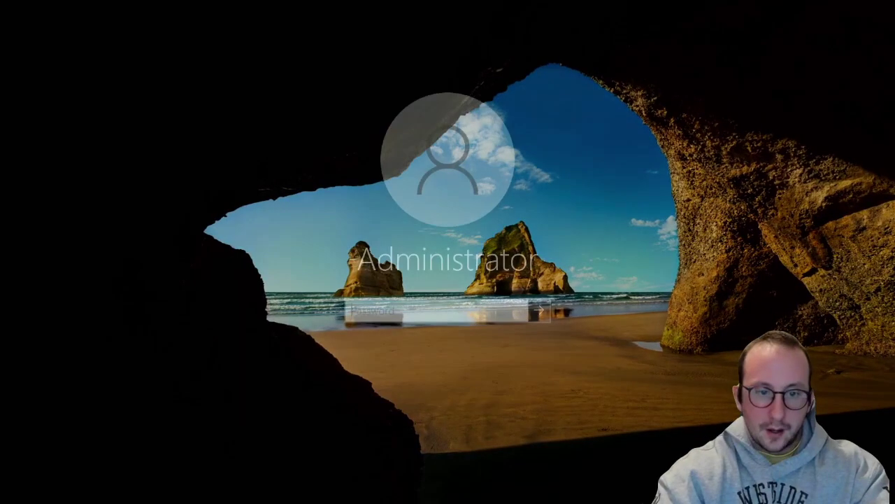
key("Caps_Lock")
type("•••••••••••")
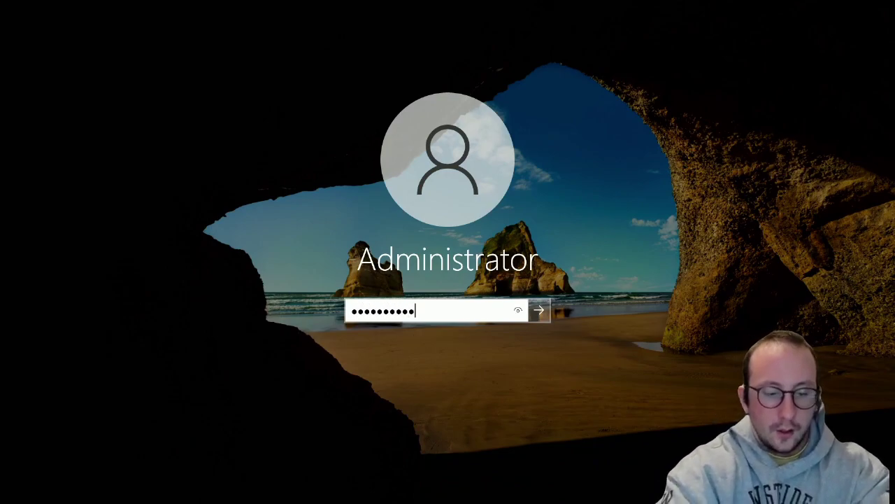
key("Return")
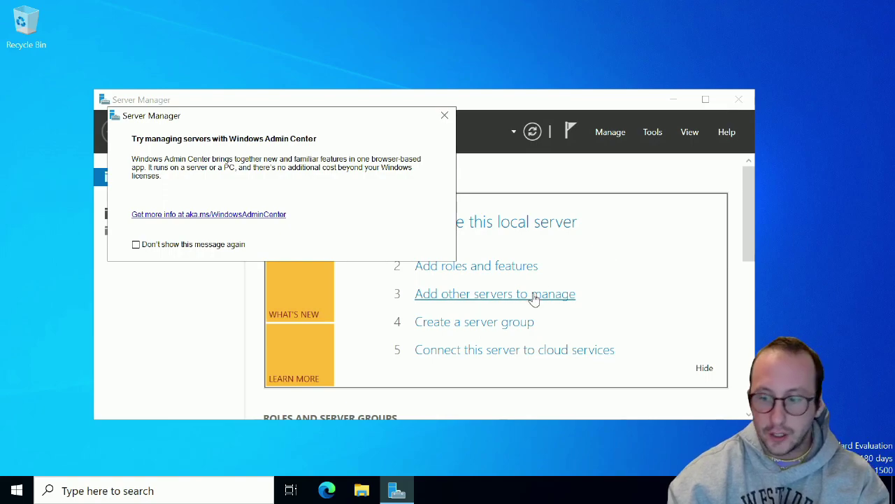
Dismiss the Windows Admin Center notice and close Server Manager
left_click(444, 116)
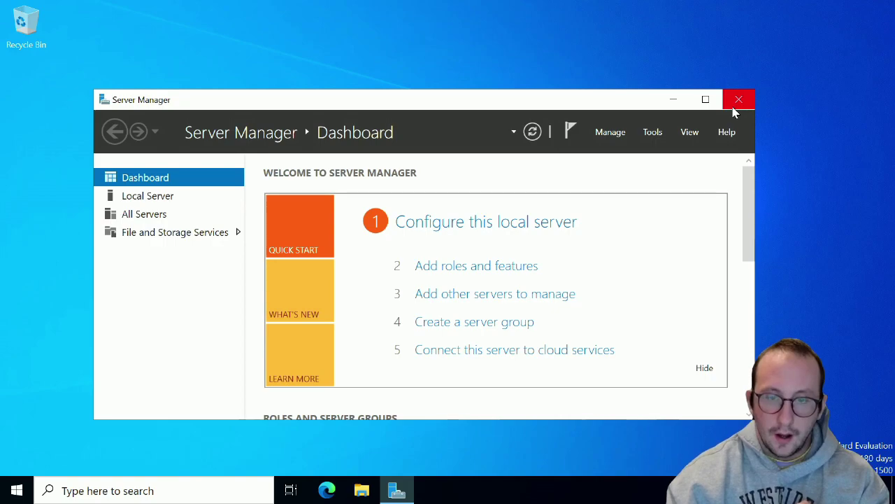
left_click(734, 108)
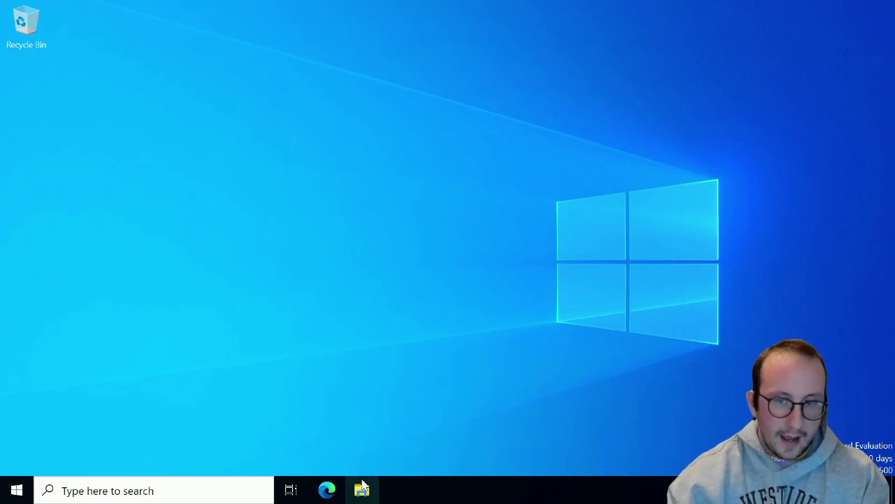
Reopen Server Manager and confirm Local Server shows computer name JPHYPV2022, moving the window aside
left_click(16, 492)
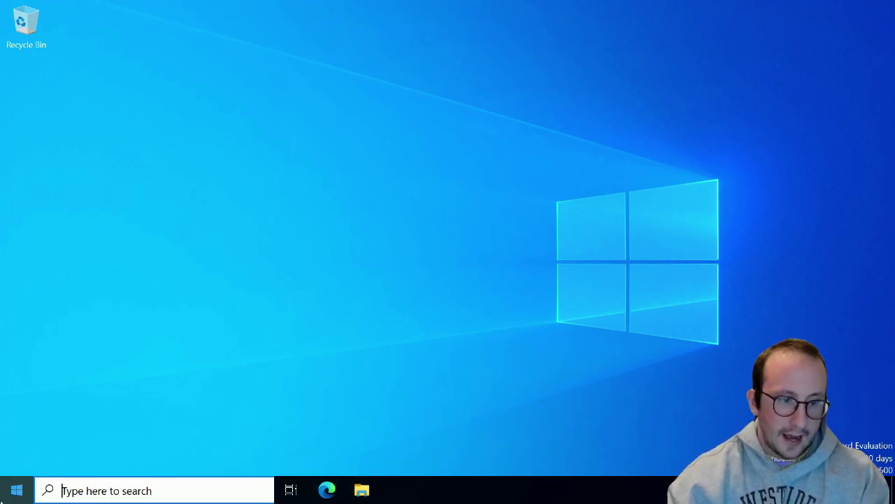
left_click(273, 93)
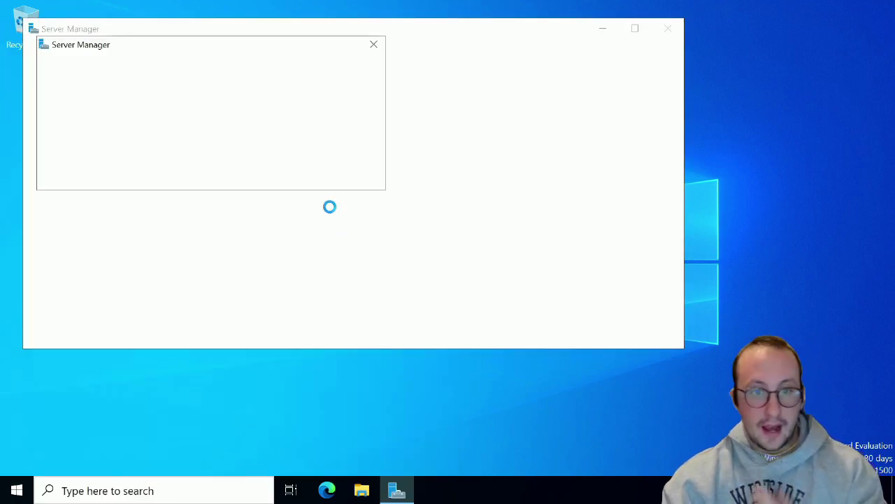
left_click(374, 46)
left_click(88, 128)
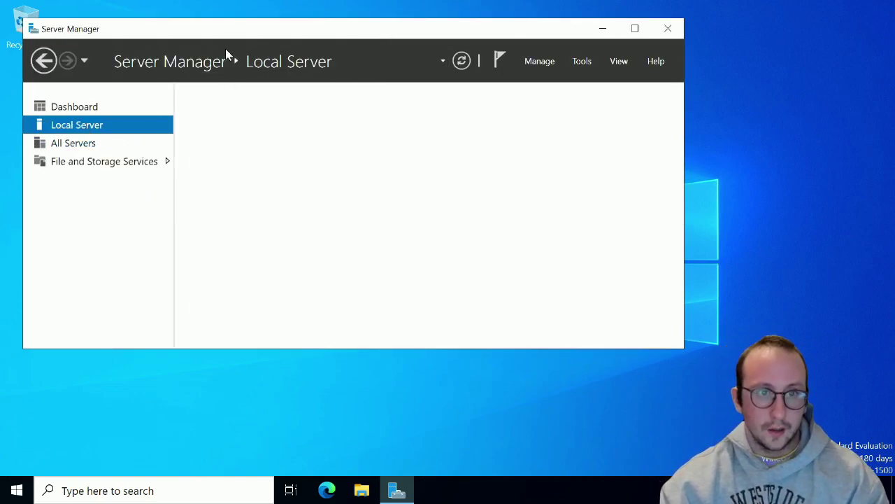
left_click(324, 28)
left_click_drag(343, 50, 450, 67)
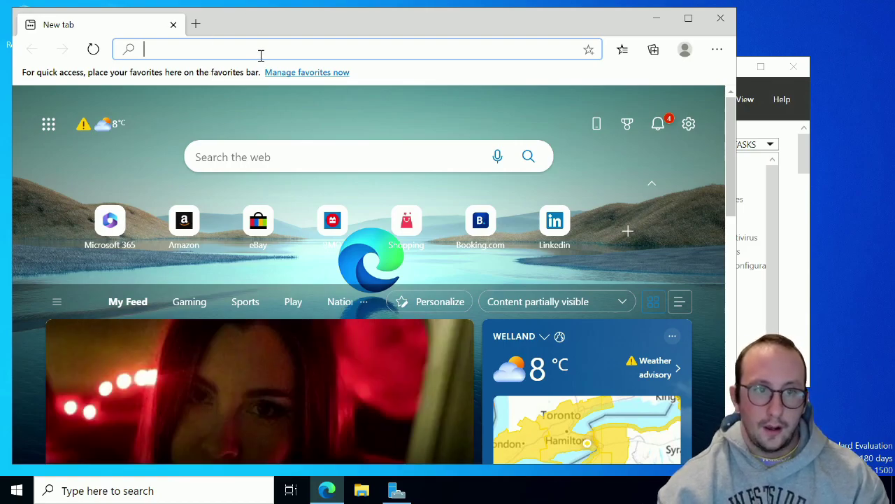
Go to google.com in Edge and choose Don't switch on the Chrome suggestion
type("goo")
key("Return")
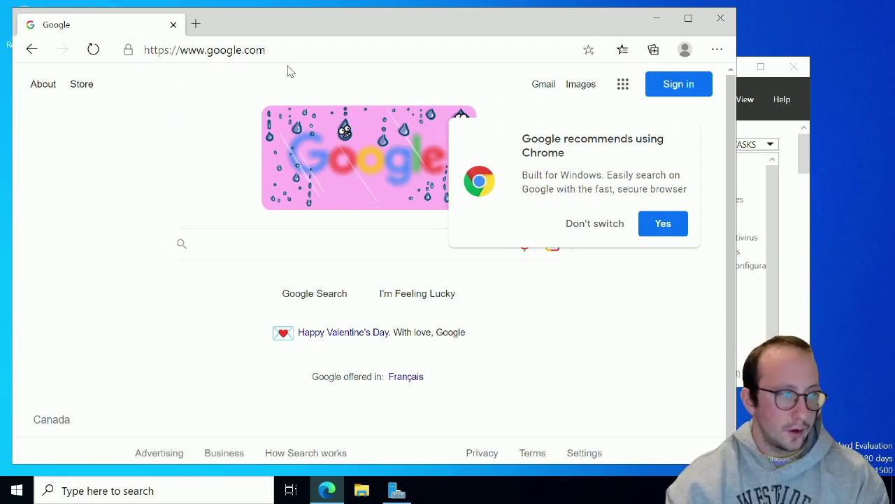
left_click(616, 226)
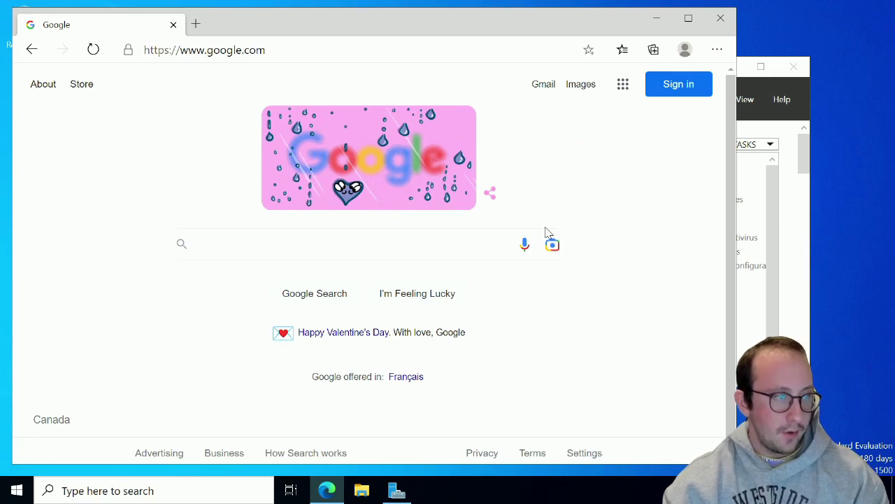